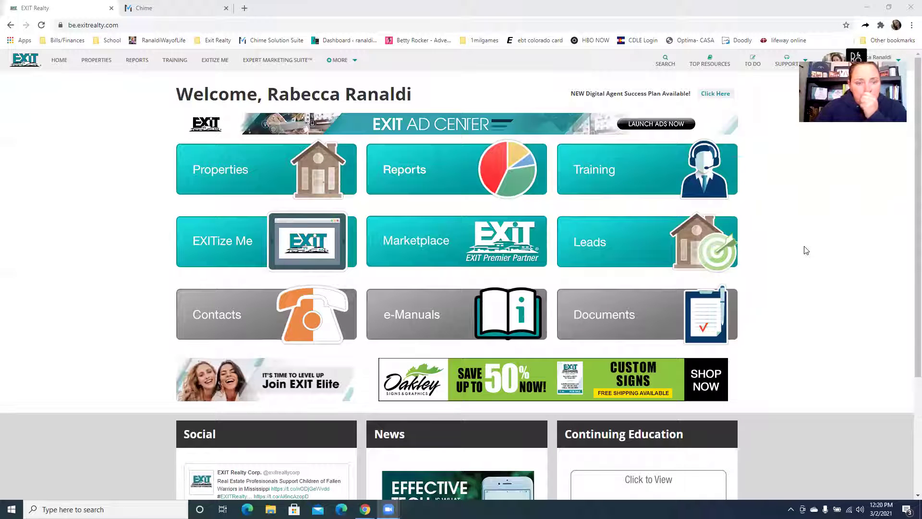
Open the EXIT Ad Center from EXITize Me and go to the automated programs for listings.
{"action": "left_click", "coordinate": [805, 250]}
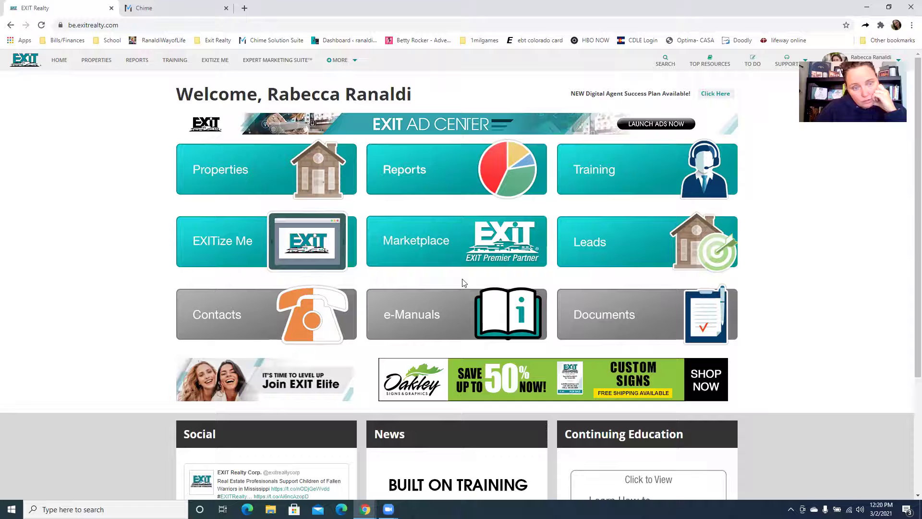
{"action": "left_click", "coordinate": [254, 249]}
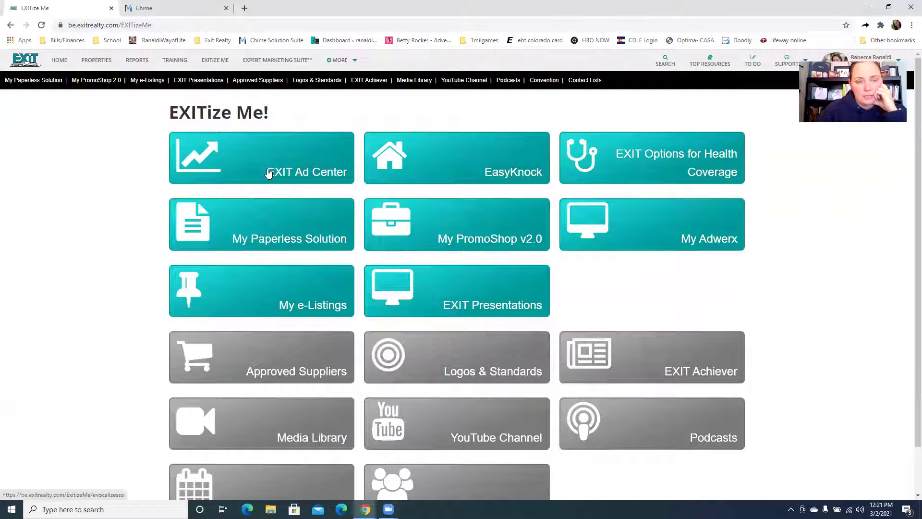
{"action": "left_click", "coordinate": [268, 172]}
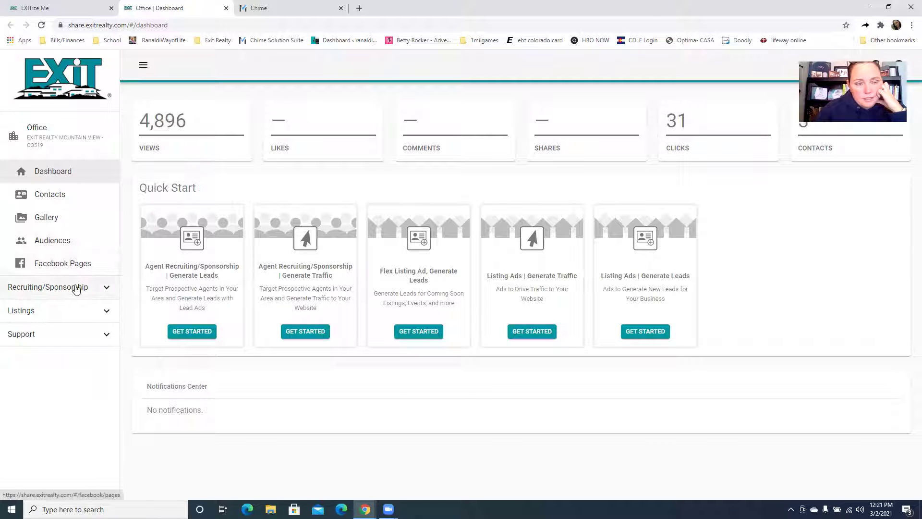
{"action": "left_click", "coordinate": [92, 310]}
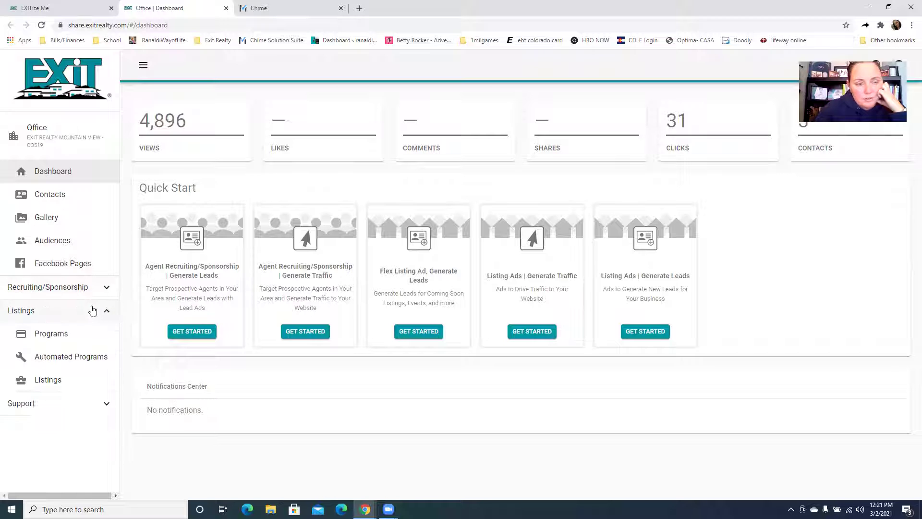
{"action": "left_click", "coordinate": [76, 361]}
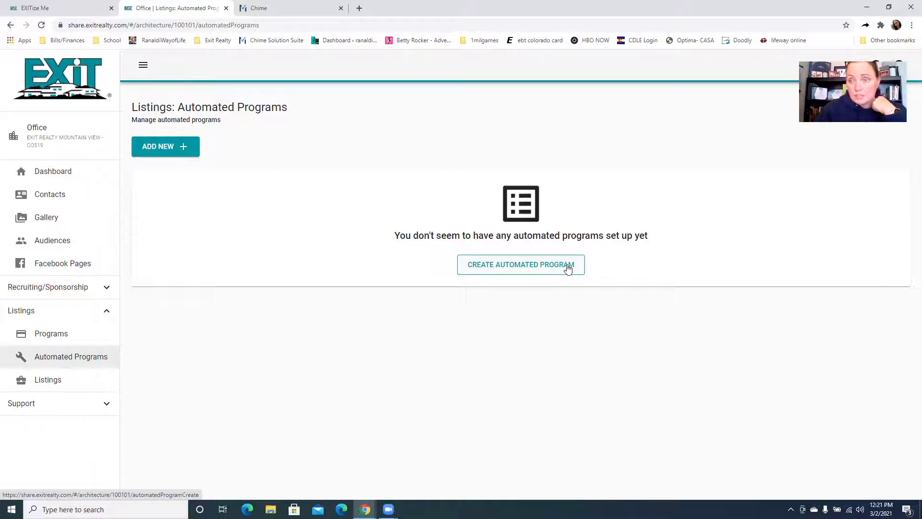
Create an automated program covering all listings with the "Single Image Listing Ads, Generate Leads" blueprint and save its rules.
{"action": "left_click", "coordinate": [569, 264]}
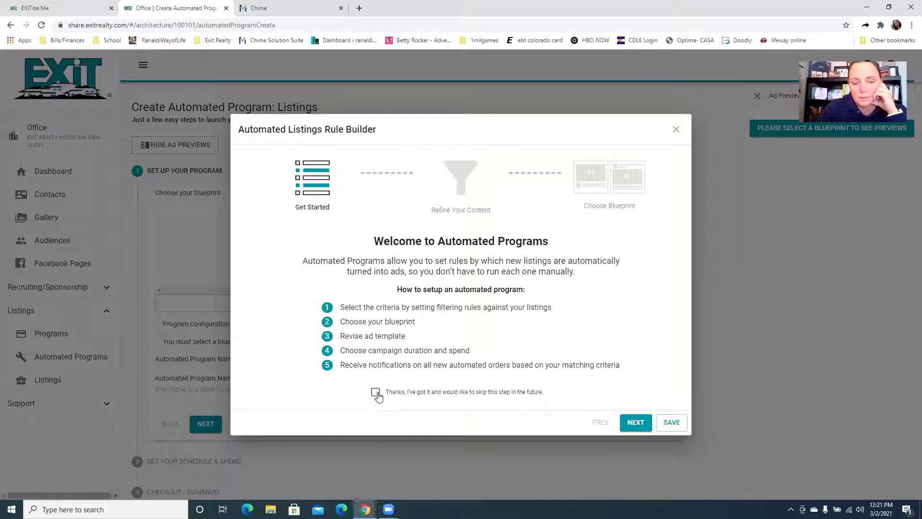
{"action": "left_click", "coordinate": [635, 423]}
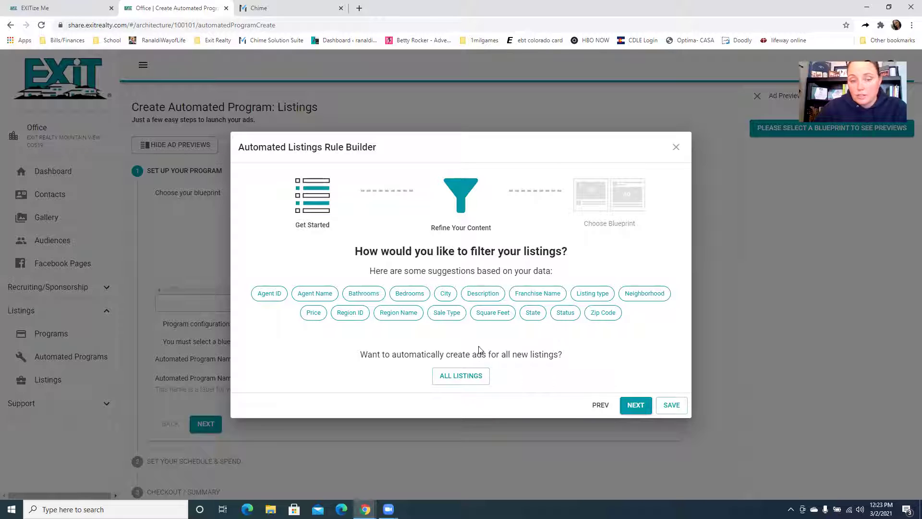
{"action": "left_click", "coordinate": [478, 380]}
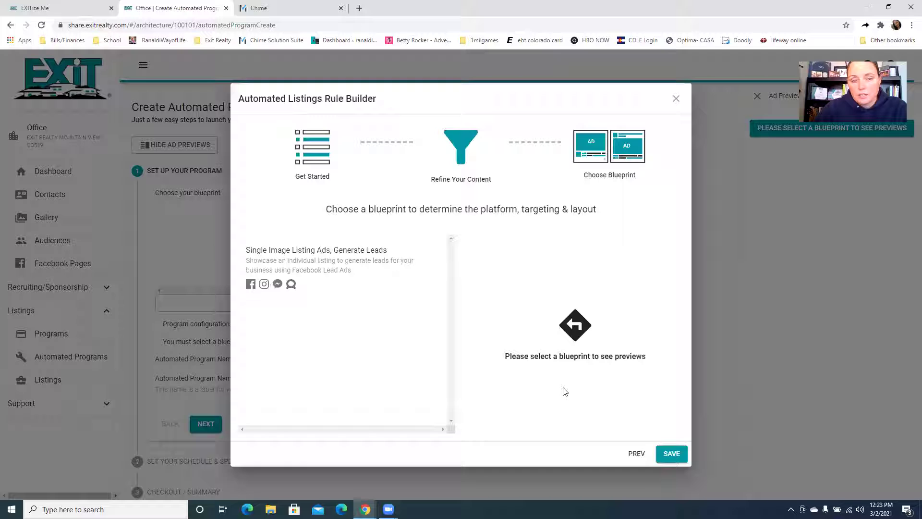
{"action": "left_click", "coordinate": [333, 264]}
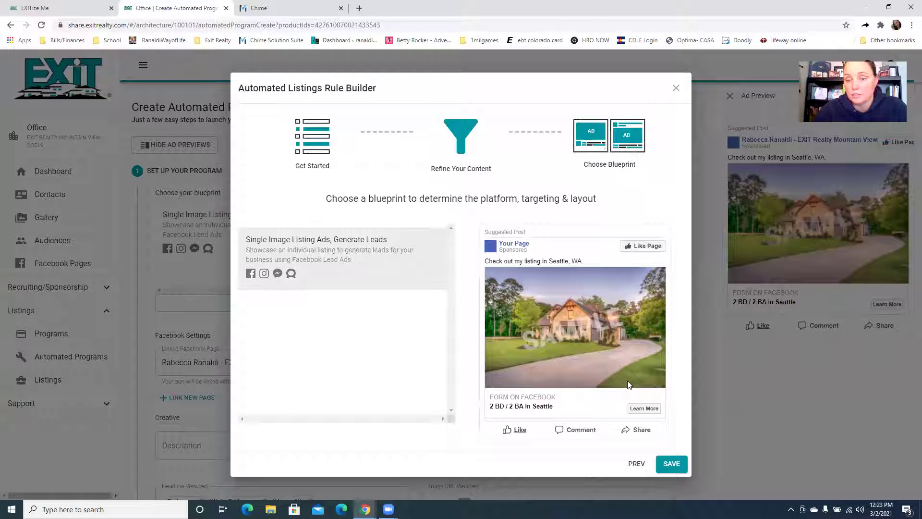
{"action": "left_click", "coordinate": [672, 464]}
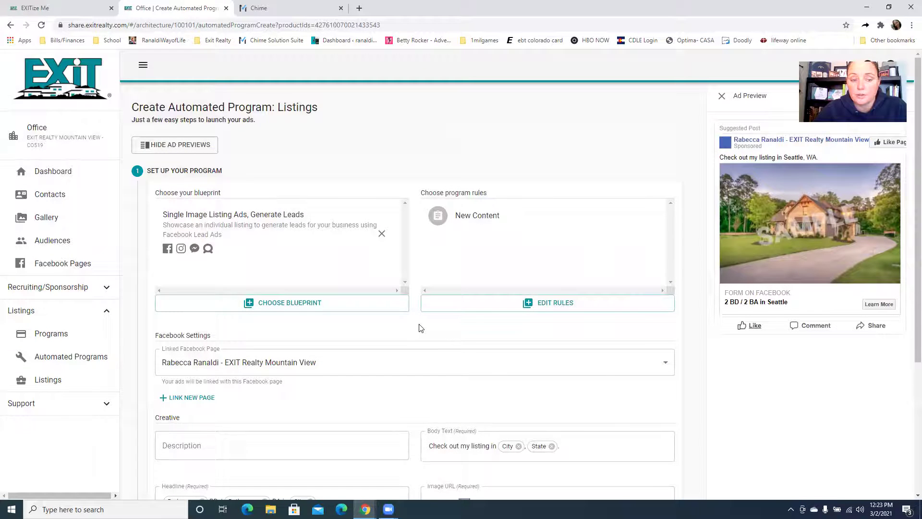
Switch the linked Facebook page to "EXIT Realty - The Agent Experience" and back to the agent's own EXIT Realty Mountain View page.
{"action": "scroll", "coordinate": [419, 328], "scroll_direction": "down", "scroll_amount": 1}
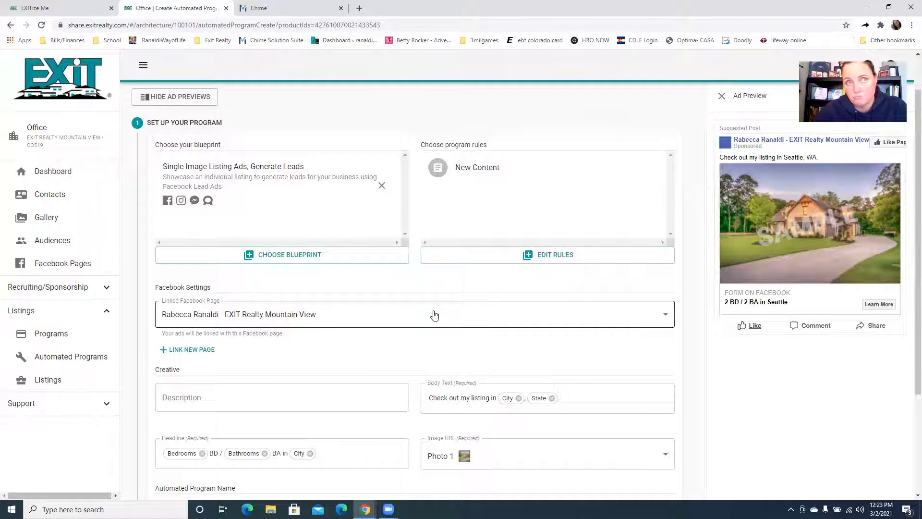
{"action": "left_click", "coordinate": [434, 315]}
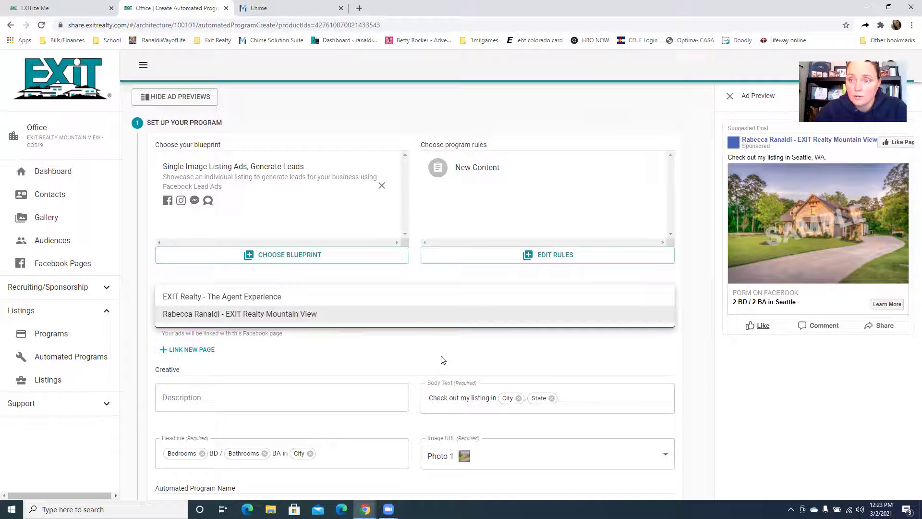
{"action": "left_click", "coordinate": [304, 298]}
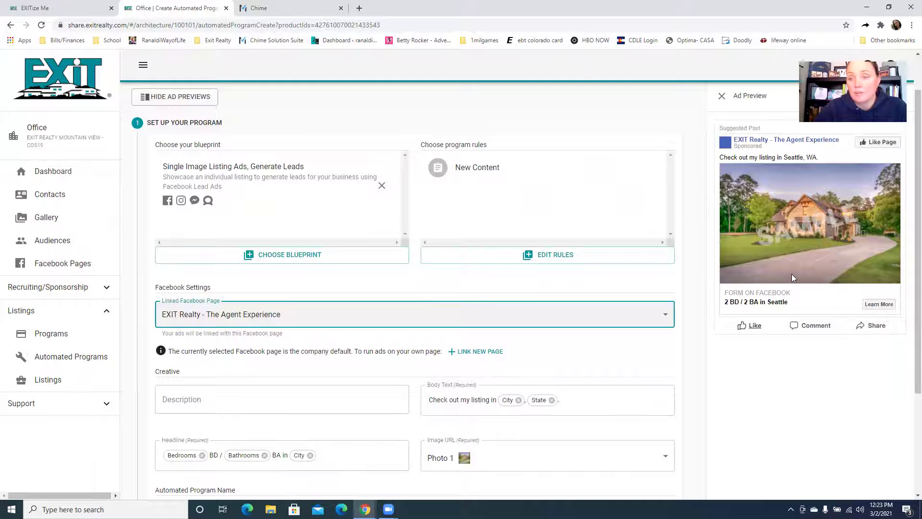
{"action": "left_click", "coordinate": [615, 321]}
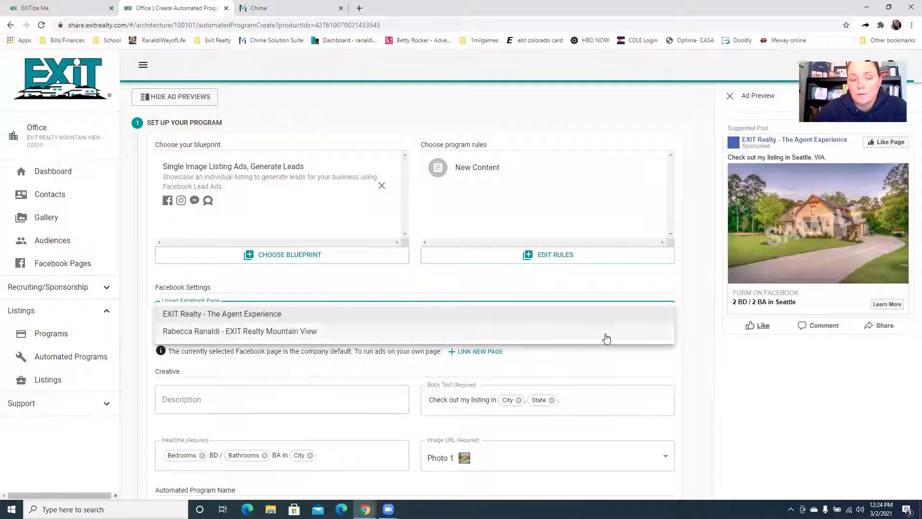
{"action": "left_click", "coordinate": [605, 335]}
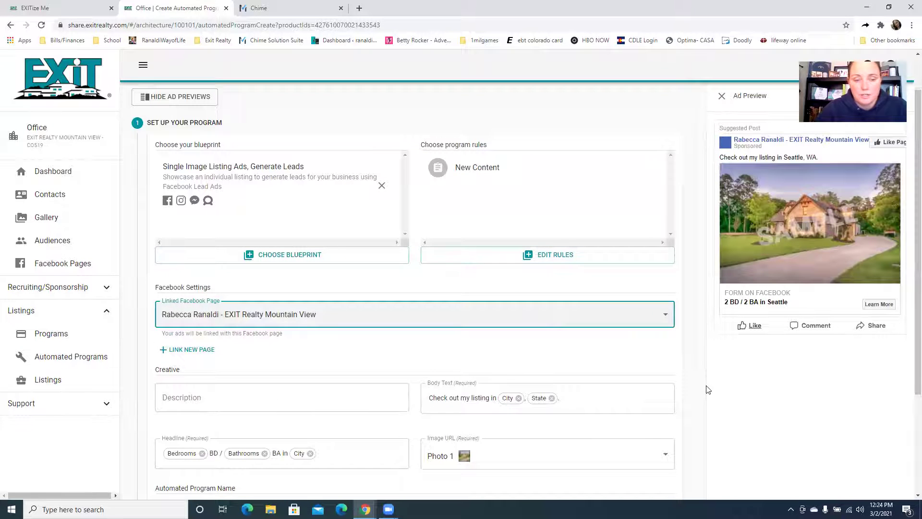
Review the ad's body text, headline, image and program name, and continue to the schedule and spend settings.
{"action": "scroll", "coordinate": [708, 389], "scroll_direction": "down", "scroll_amount": 1}
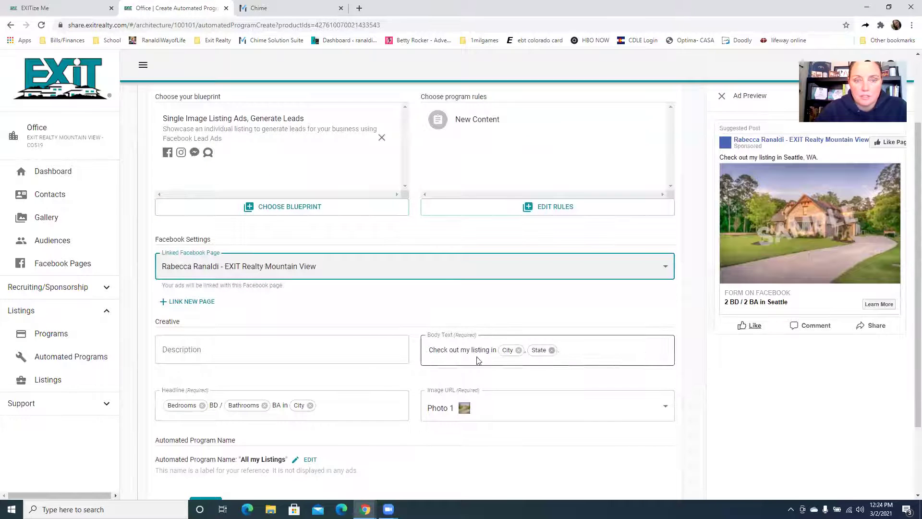
{"action": "scroll", "coordinate": [336, 384], "scroll_direction": "down", "scroll_amount": 1}
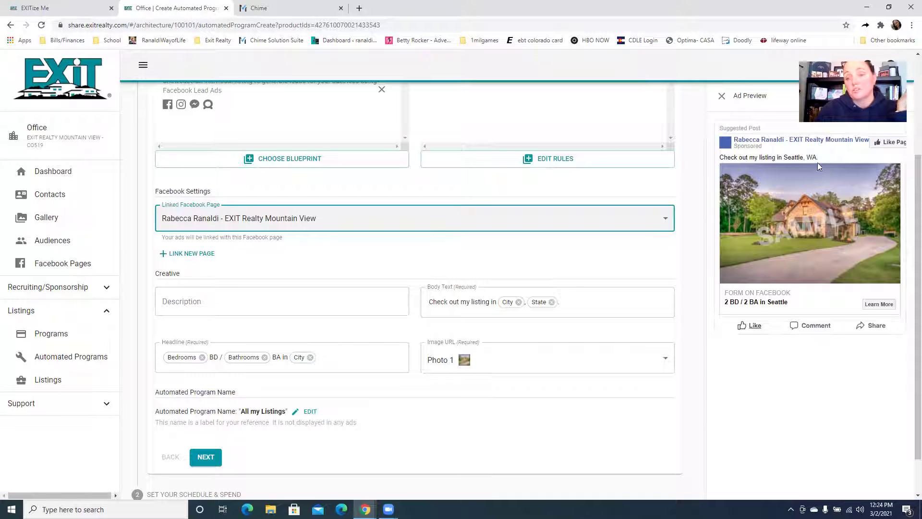
{"action": "scroll", "coordinate": [389, 278], "scroll_direction": "up", "scroll_amount": 2}
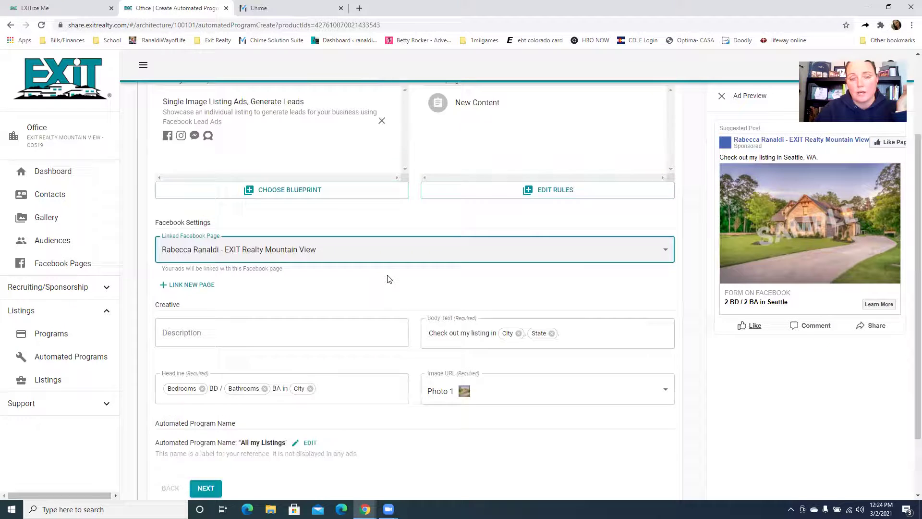
{"action": "scroll", "coordinate": [389, 279], "scroll_direction": "down", "scroll_amount": 3}
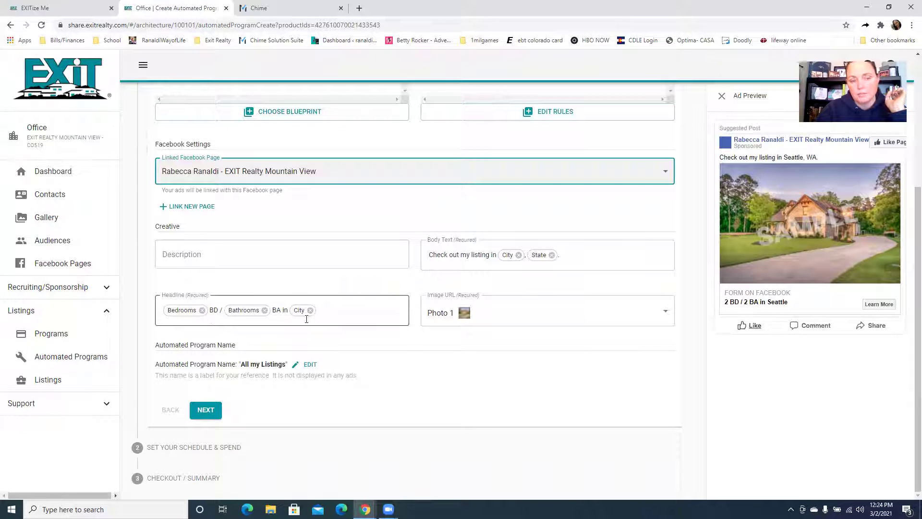
{"action": "left_click", "coordinate": [207, 411]}
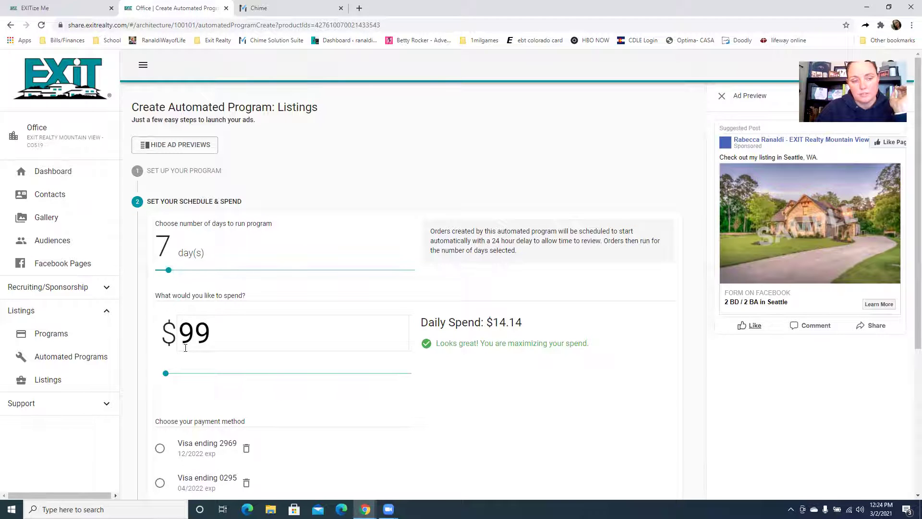
Review the run length, spend and payment options, and return to the automated programs list, discarding the unsaved program.
{"action": "scroll", "coordinate": [276, 379], "scroll_direction": "down", "scroll_amount": 4}
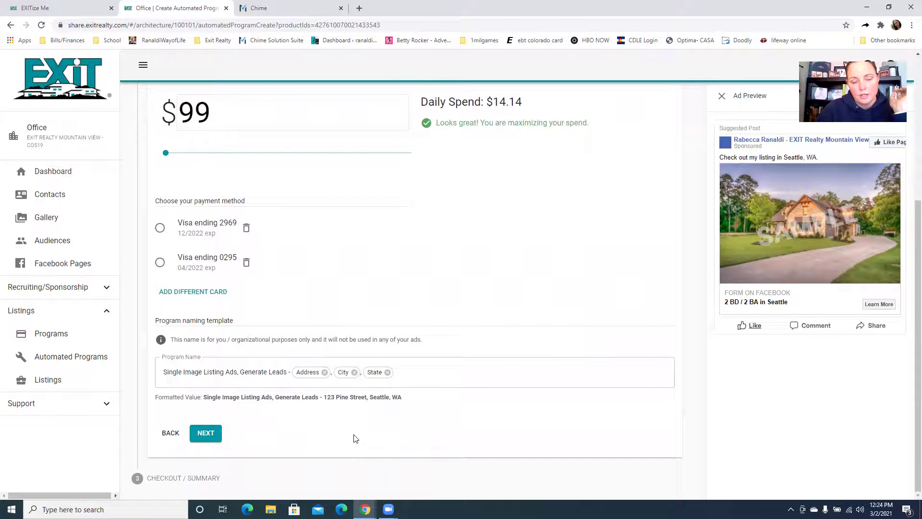
{"action": "scroll", "coordinate": [426, 261], "scroll_direction": "up", "scroll_amount": 5}
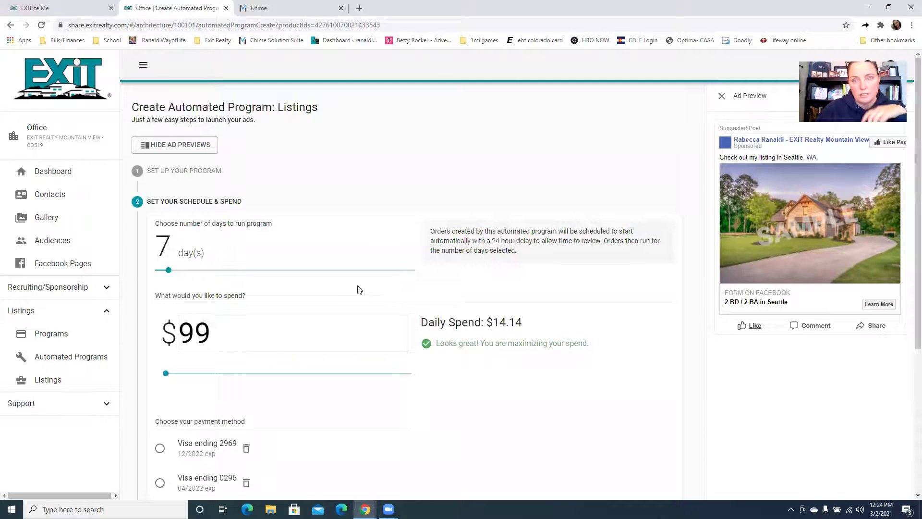
{"action": "left_click", "coordinate": [100, 357]}
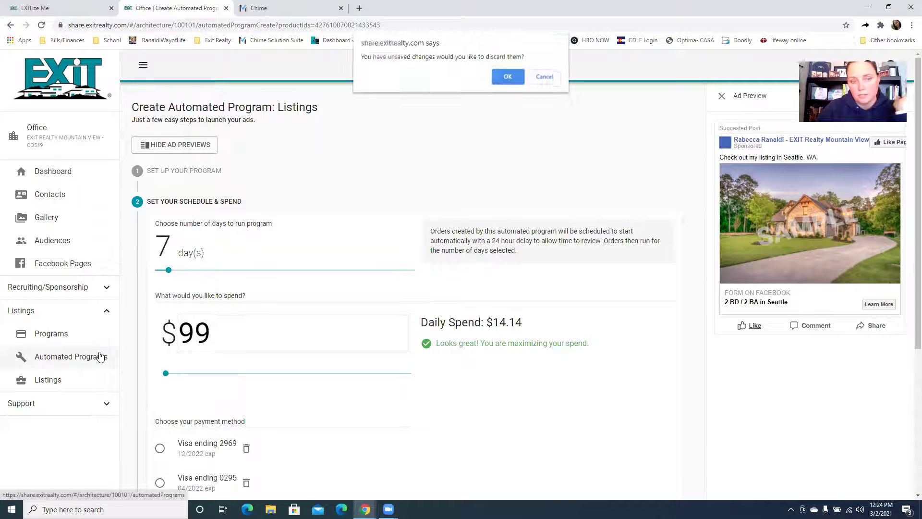
{"action": "left_click", "coordinate": [507, 76]}
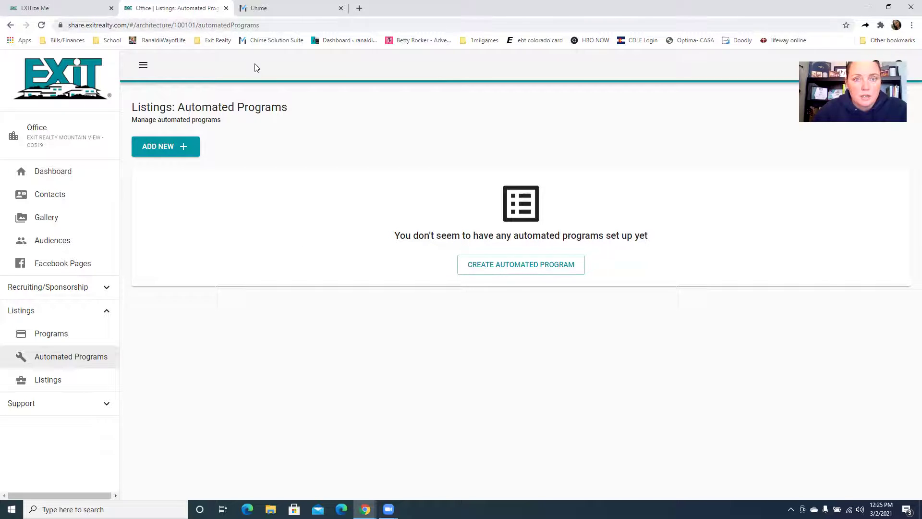
Switch to Chime and open the landing pages list in its campaigns area.
{"action": "left_click", "coordinate": [277, 4]}
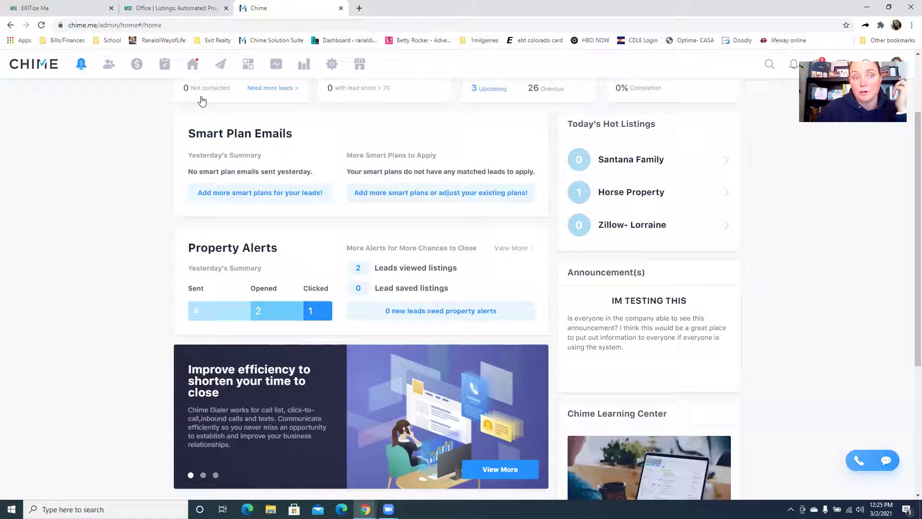
{"action": "left_click", "coordinate": [223, 67]}
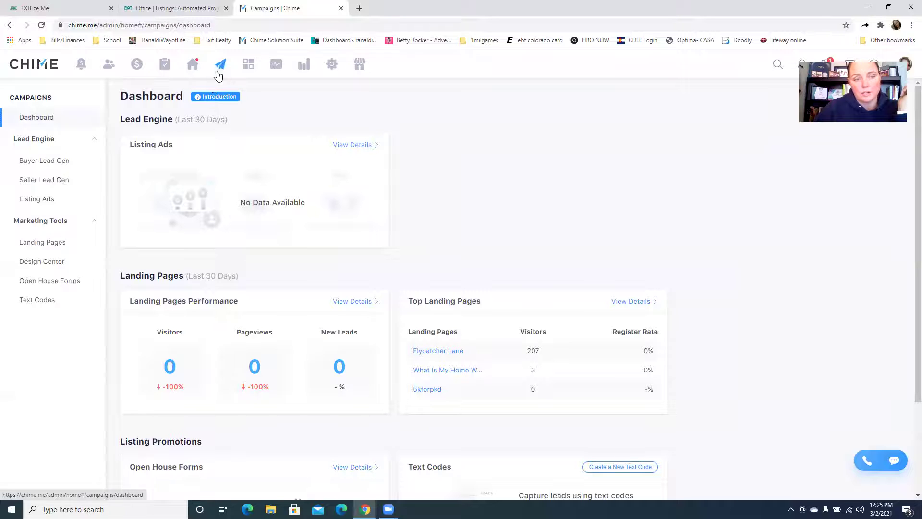
{"action": "left_click", "coordinate": [56, 244]}
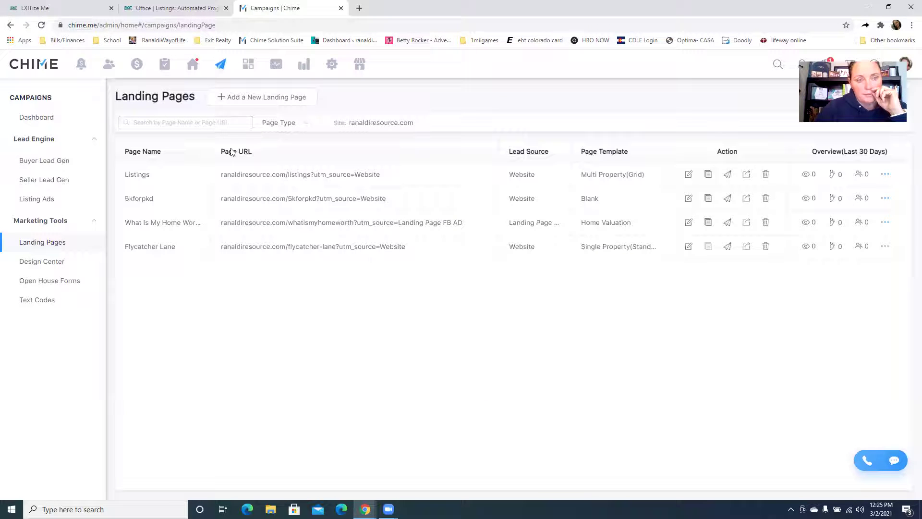
Start a new landing page using the Multi Property grid template and continue to its page settings.
{"action": "left_click", "coordinate": [231, 98]}
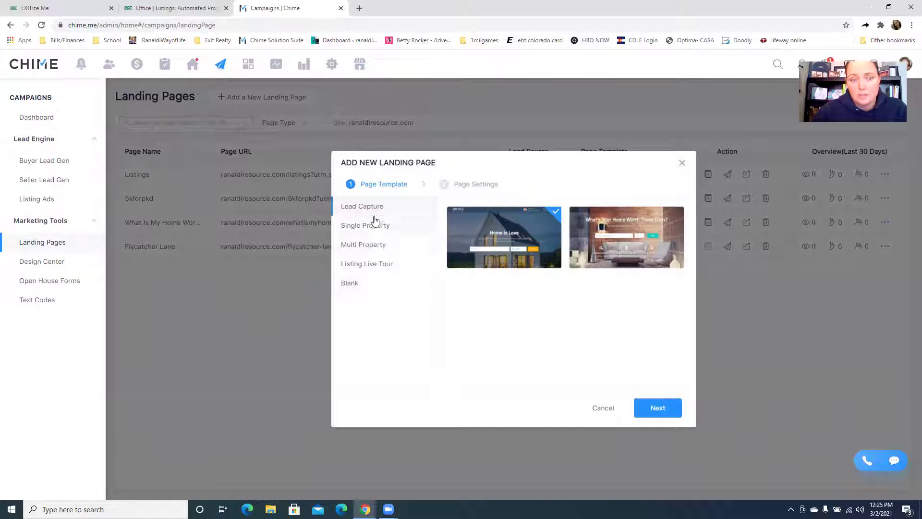
{"action": "left_click", "coordinate": [380, 246]}
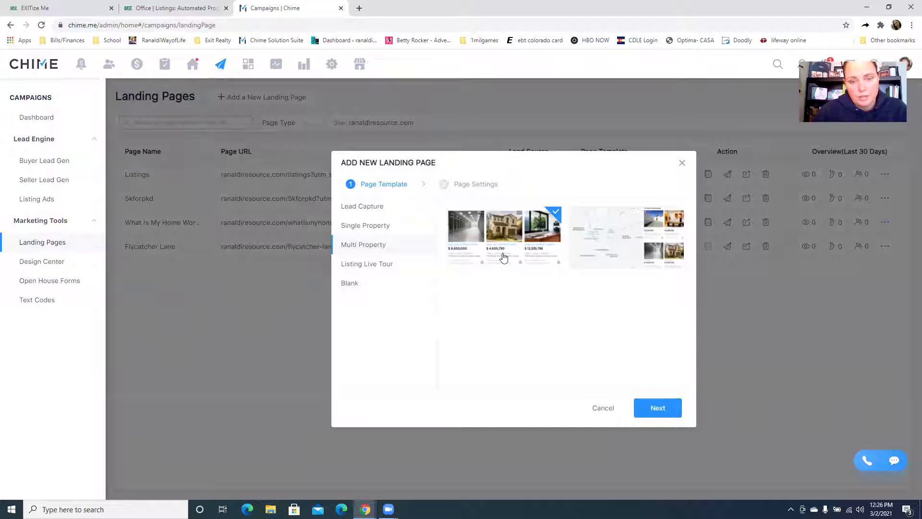
{"action": "left_click", "coordinate": [658, 407]}
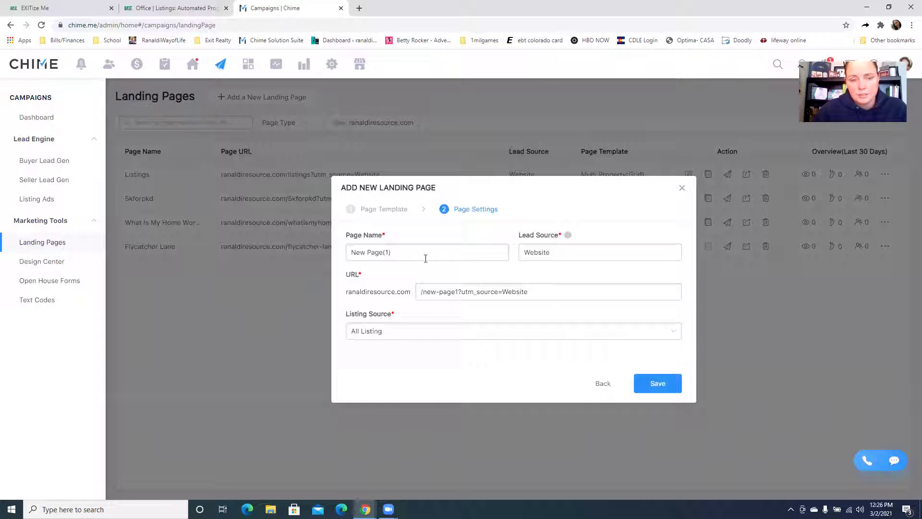
Name the new landing page "Listings in Claremont Ranch".
{"action": "left_click_drag", "start_coordinate": [424, 252], "coordinate": [364, 253]}
{"action": "type", "text": "Listing"}
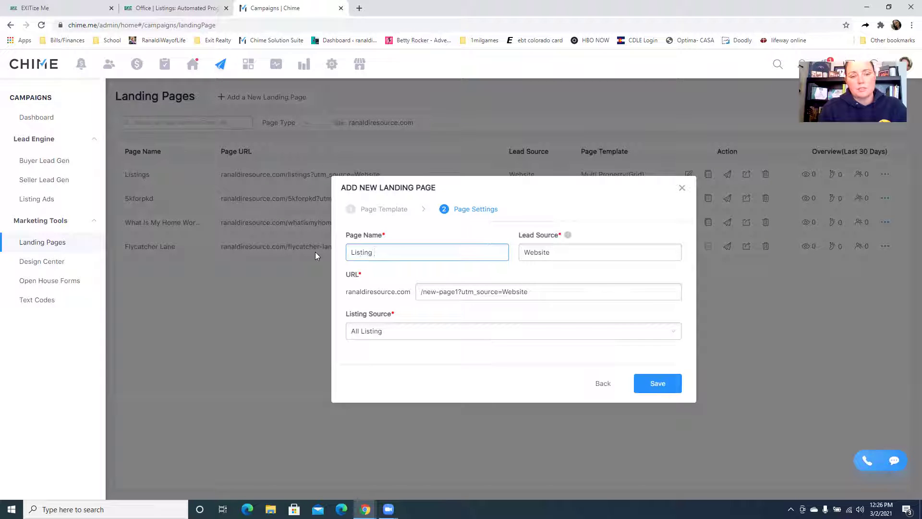
{"action": "key", "text": "BackSpace"}
{"action": "type", "text": "s in P"}
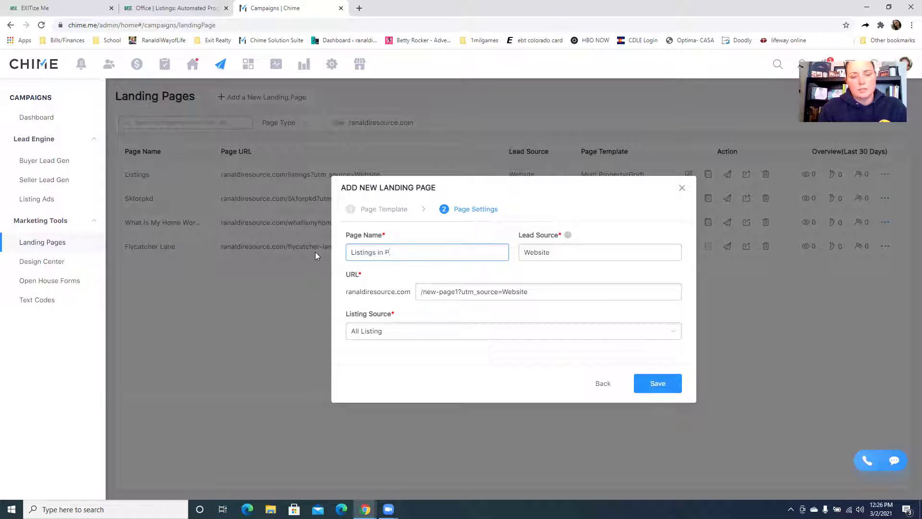
{"action": "key", "text": "BackSpace"}
{"action": "type", "text": "Claremont Ranch"}
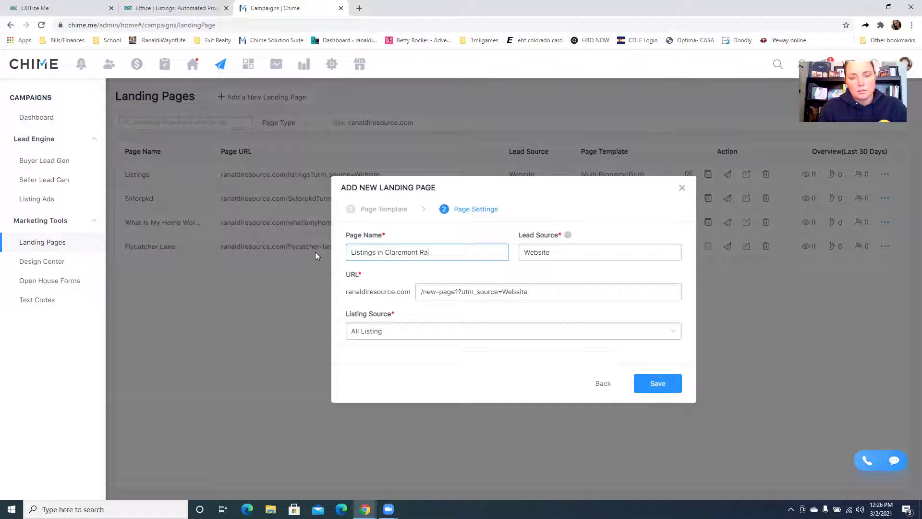
Use a custom listing filter as the page's listing source and sort its listings by Latest Listing.
{"action": "left_click", "coordinate": [596, 311]}
{"action": "left_click", "coordinate": [604, 336]}
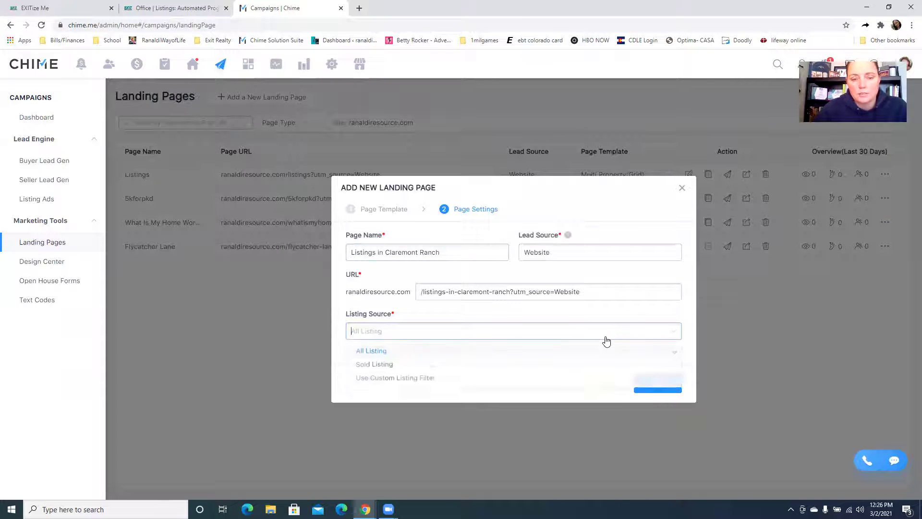
{"action": "left_click", "coordinate": [594, 384]}
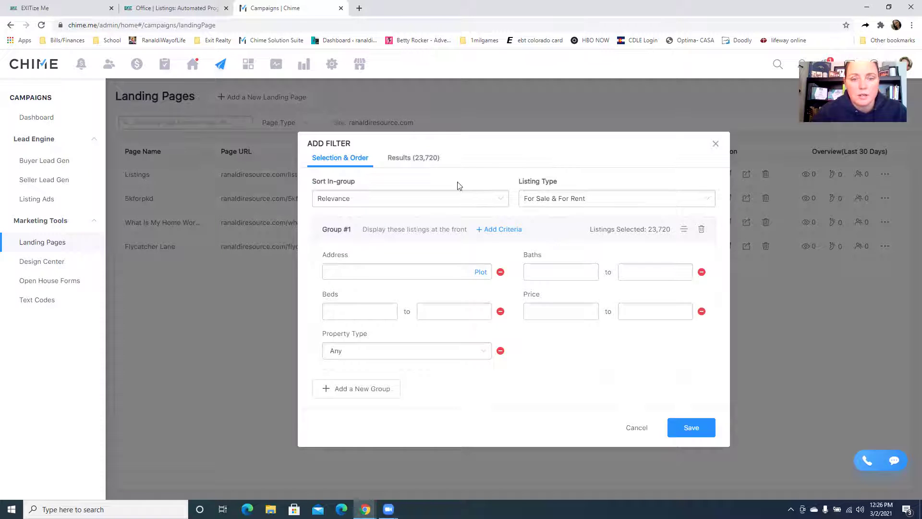
{"action": "left_click", "coordinate": [486, 204]}
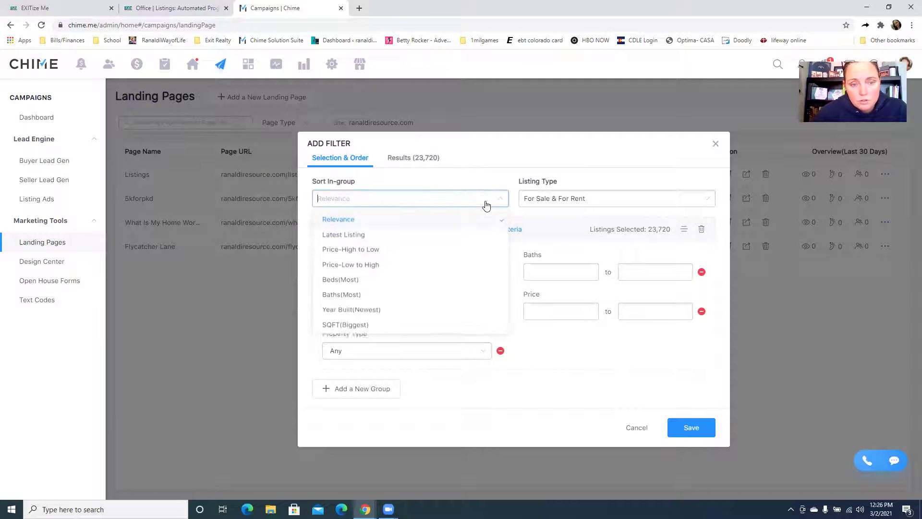
{"action": "left_click", "coordinate": [479, 235]}
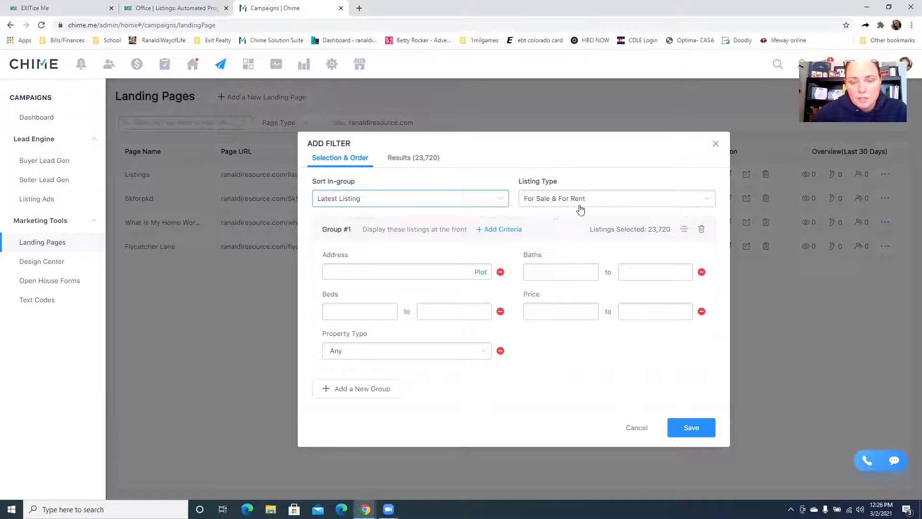
{"action": "left_click", "coordinate": [638, 204]}
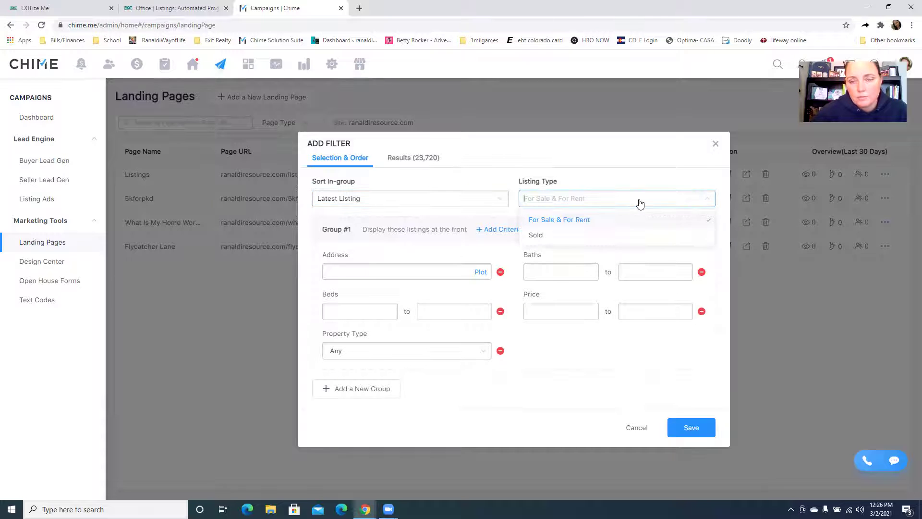
{"action": "left_click", "coordinate": [649, 237]}
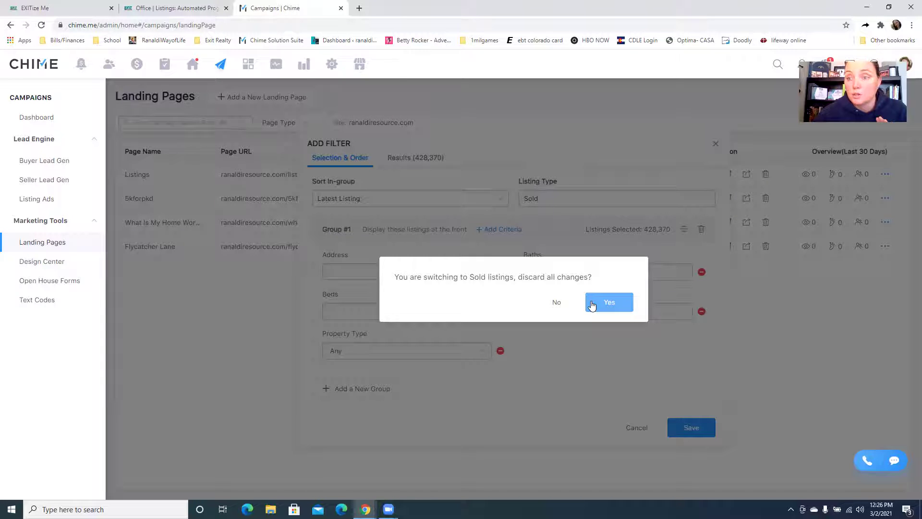
{"action": "left_click", "coordinate": [557, 303]}
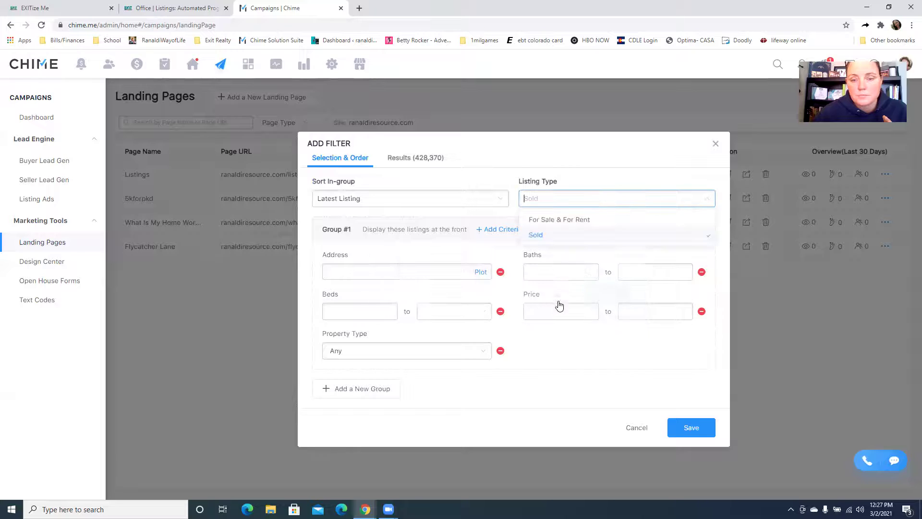
{"action": "left_click", "coordinate": [615, 220]}
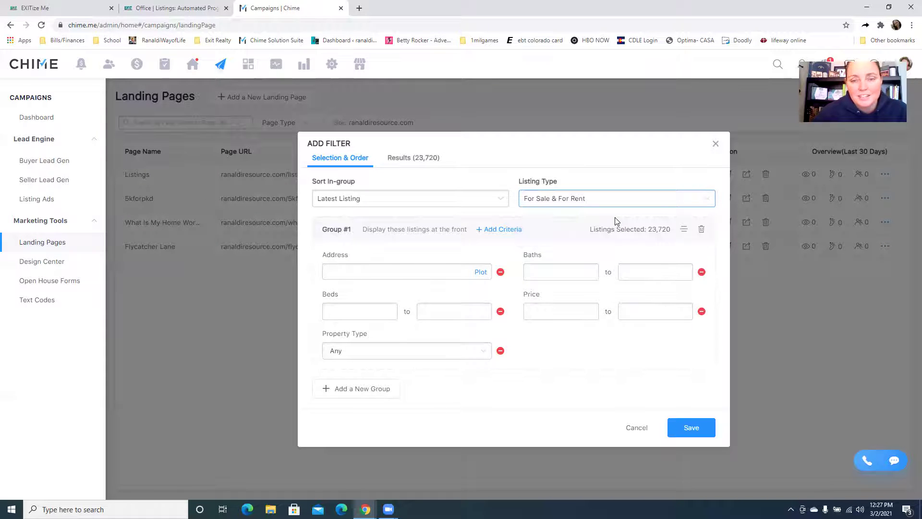
Add Listing Status as a criterion for Group #1 of the filter.
{"action": "left_click", "coordinate": [492, 231]}
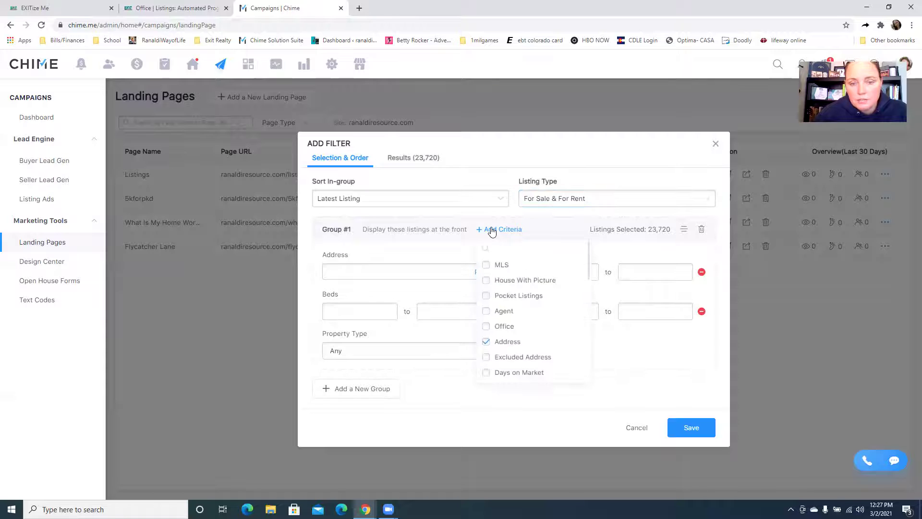
{"action": "scroll", "coordinate": [548, 338], "scroll_direction": "down", "scroll_amount": 2}
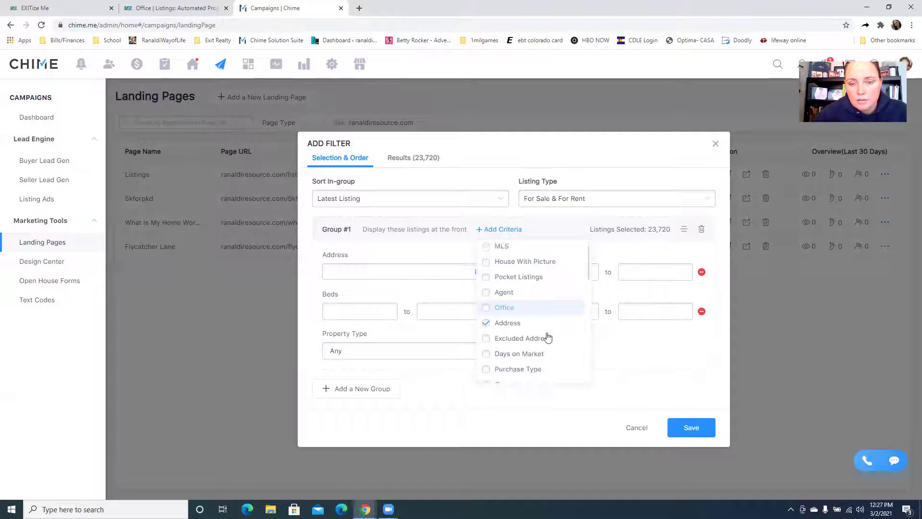
{"action": "scroll", "coordinate": [548, 338], "scroll_direction": "down", "scroll_amount": 2}
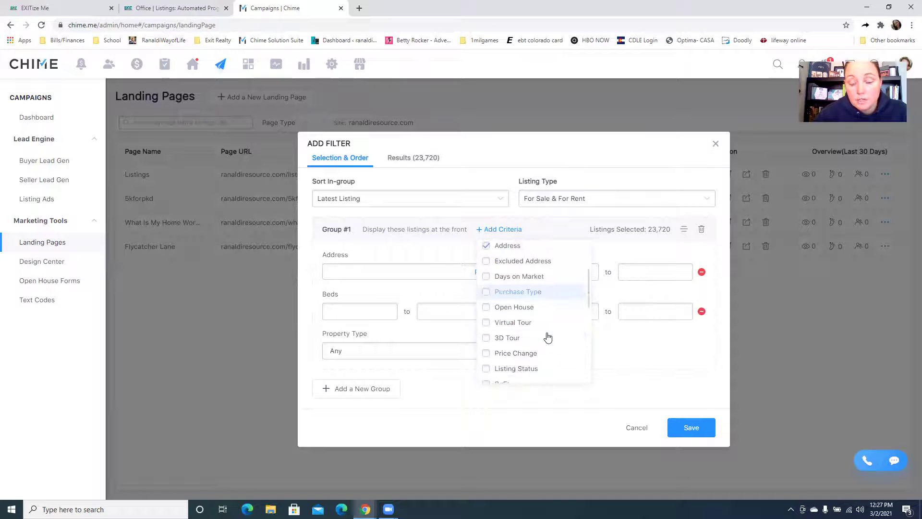
{"action": "left_click", "coordinate": [537, 371]}
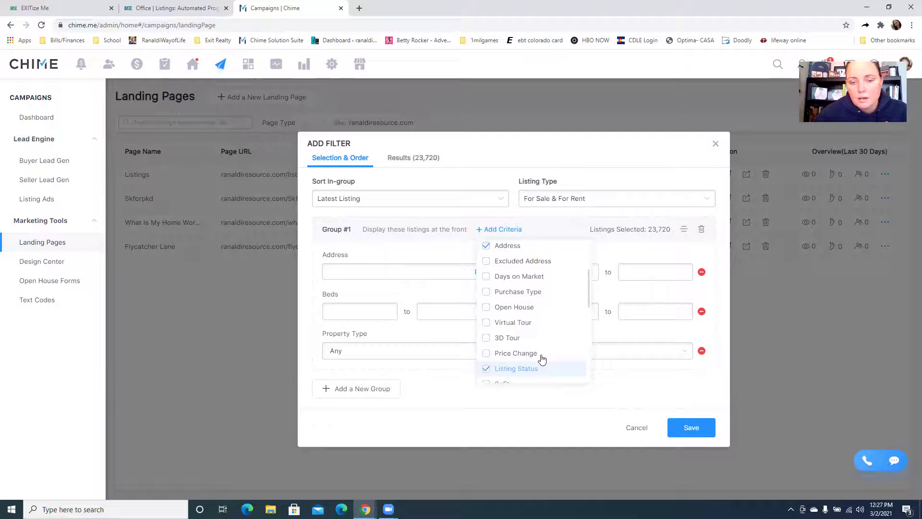
{"action": "left_click", "coordinate": [561, 222]}
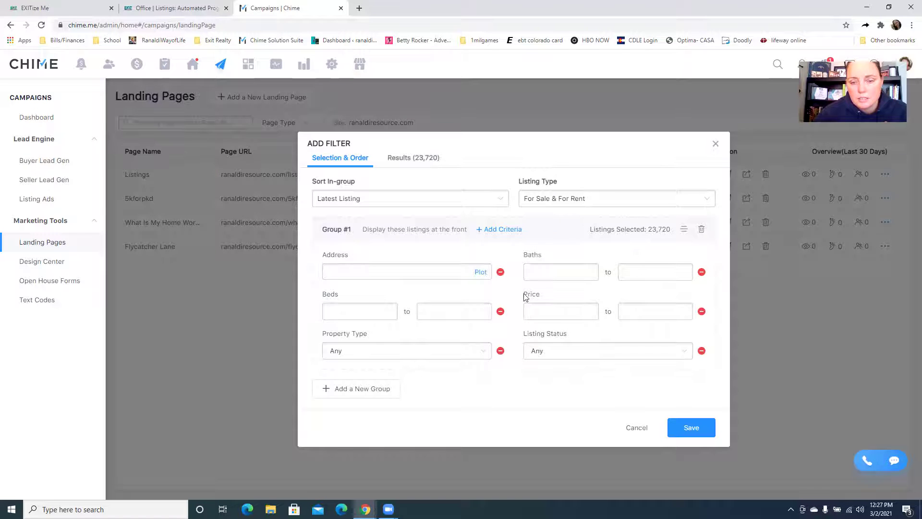
Restrict the listing status to Active, Back on Market and Coming Soon.
{"action": "left_click", "coordinate": [570, 352]}
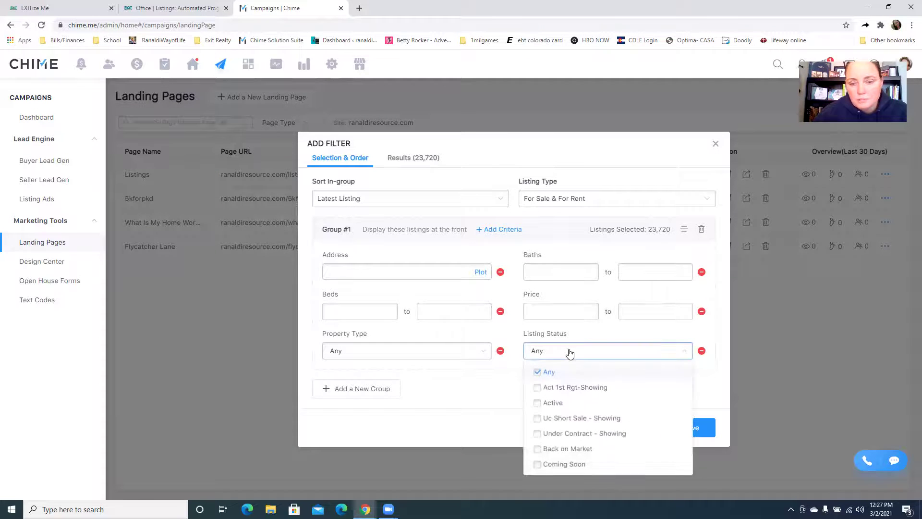
{"action": "left_click", "coordinate": [545, 404]}
{"action": "left_click", "coordinate": [546, 449]}
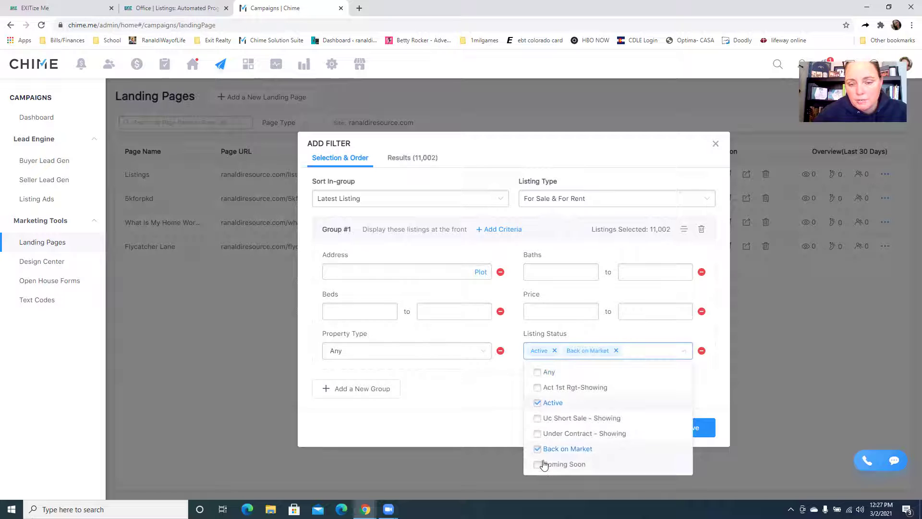
{"action": "left_click", "coordinate": [543, 464]}
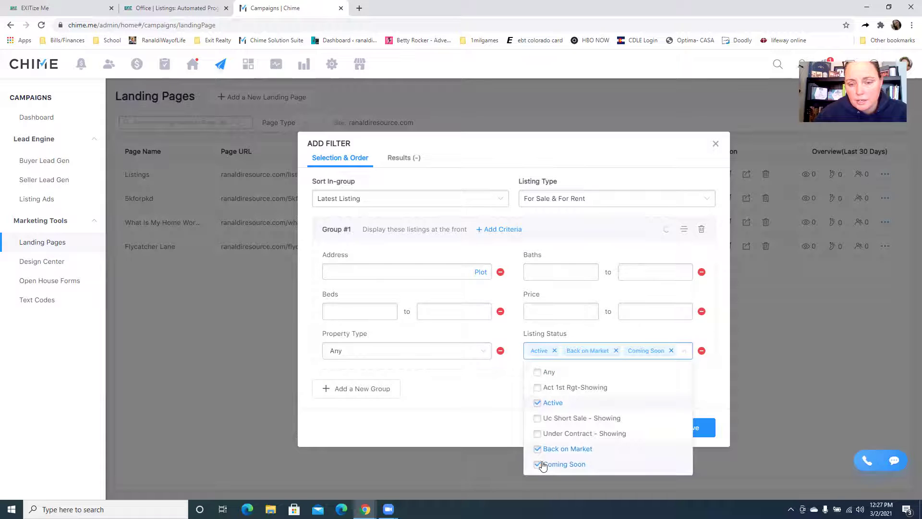
{"action": "left_click", "coordinate": [481, 411]}
{"action": "left_click", "coordinate": [431, 350]}
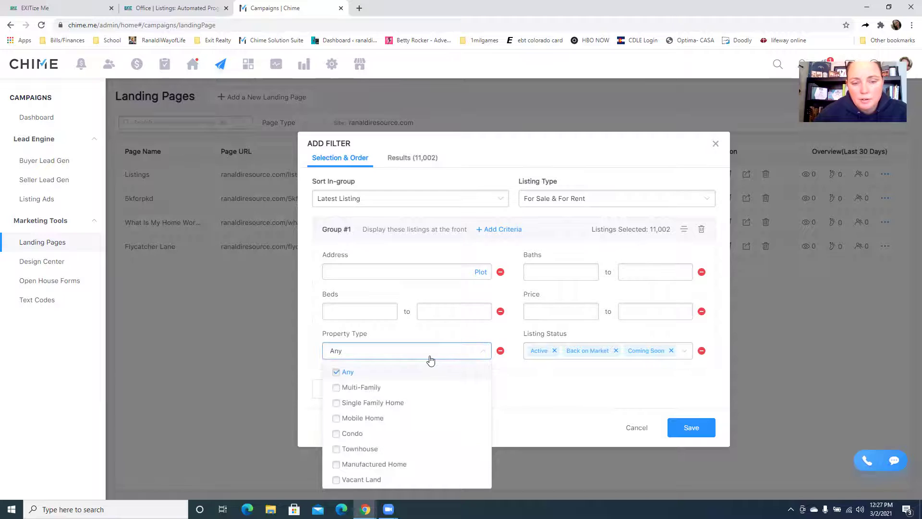
{"action": "left_click", "coordinate": [432, 361]}
{"action": "left_click", "coordinate": [528, 377]}
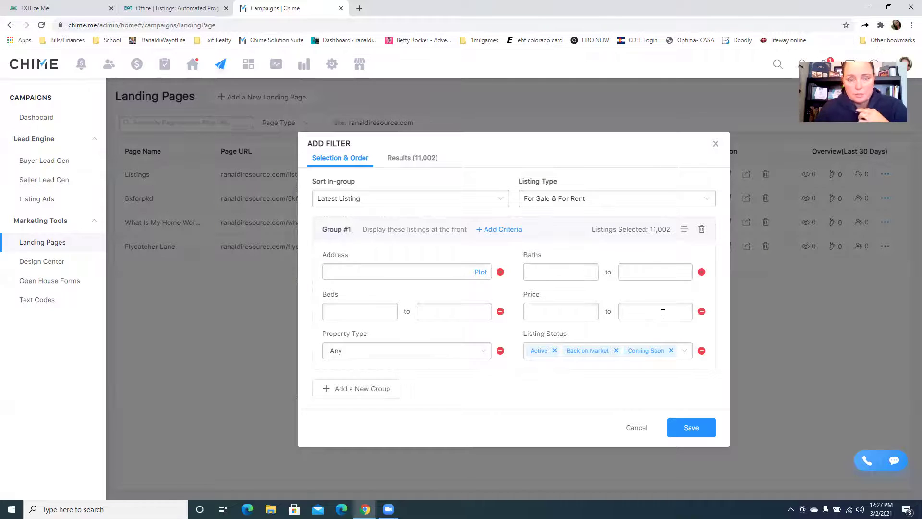
Set the filter's address to the neighborhood Claremont Ranch, Colorado Springs, CO.
{"action": "left_click", "coordinate": [426, 272]}
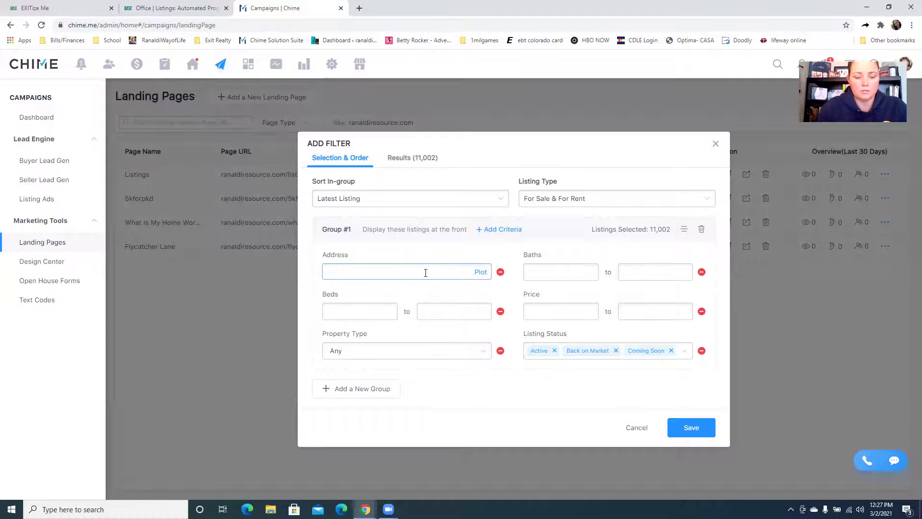
{"action": "type", "text": "Claremont "}
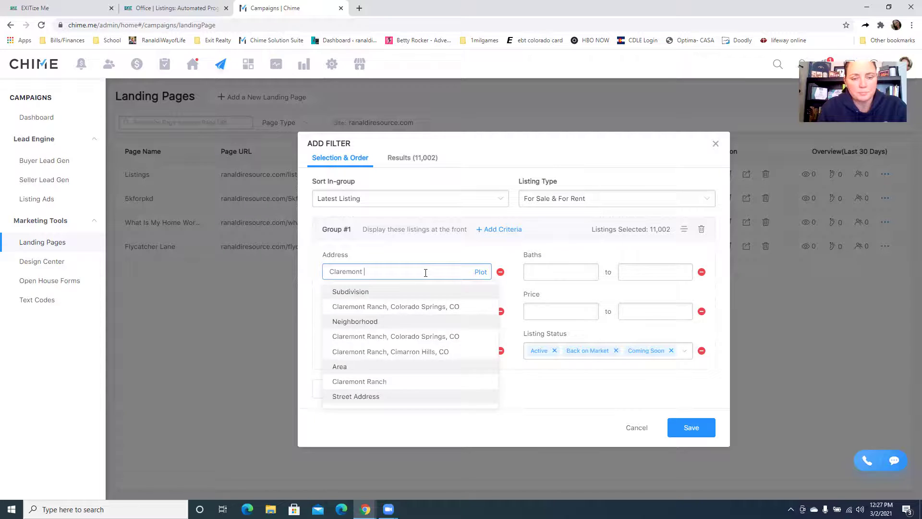
{"action": "type", "text": "Ranch"}
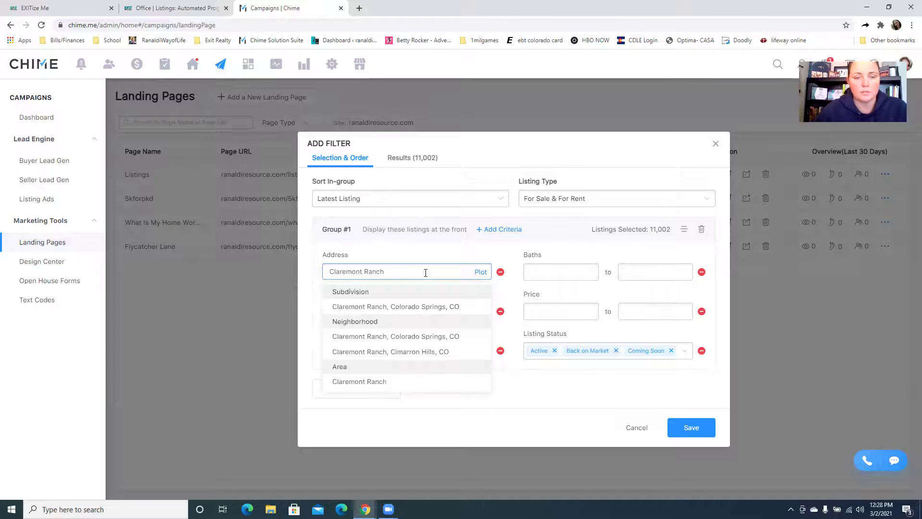
{"action": "left_click", "coordinate": [411, 342]}
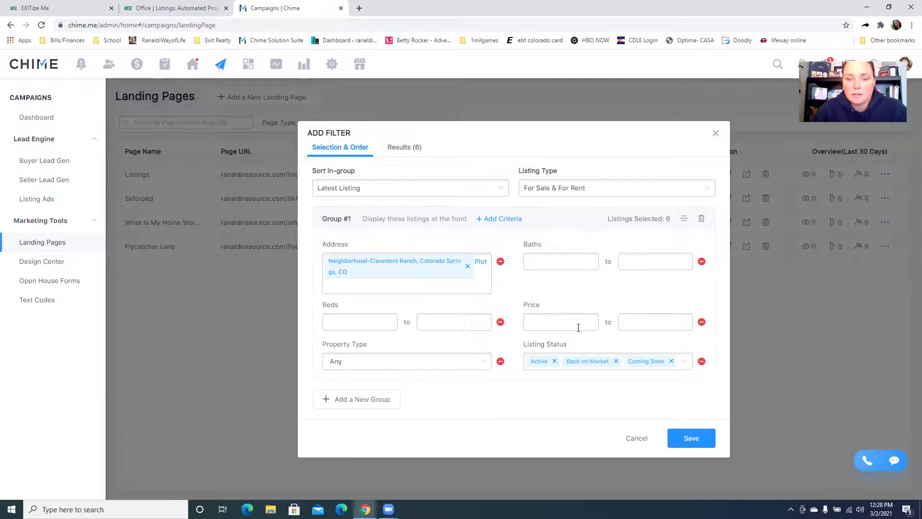
Save and confirm the custom listing filter, and save the new landing page.
{"action": "left_click", "coordinate": [684, 439]}
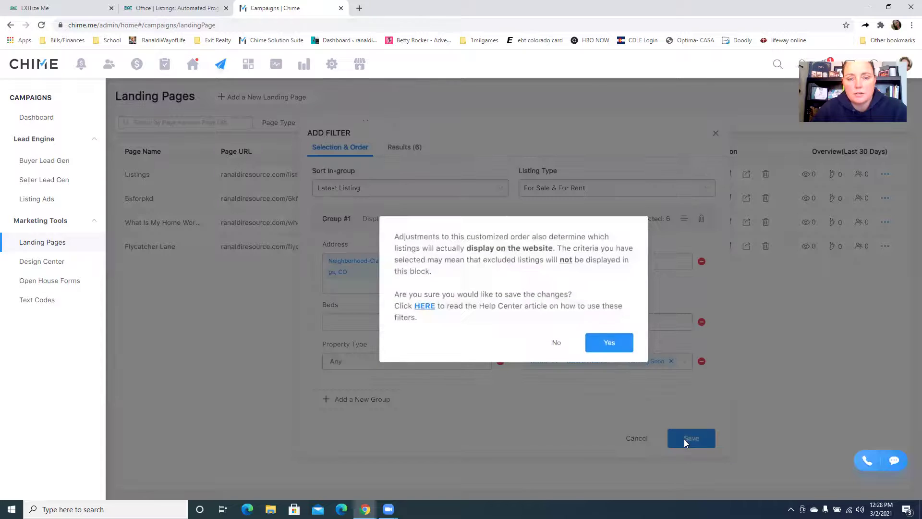
{"action": "left_click", "coordinate": [603, 343]}
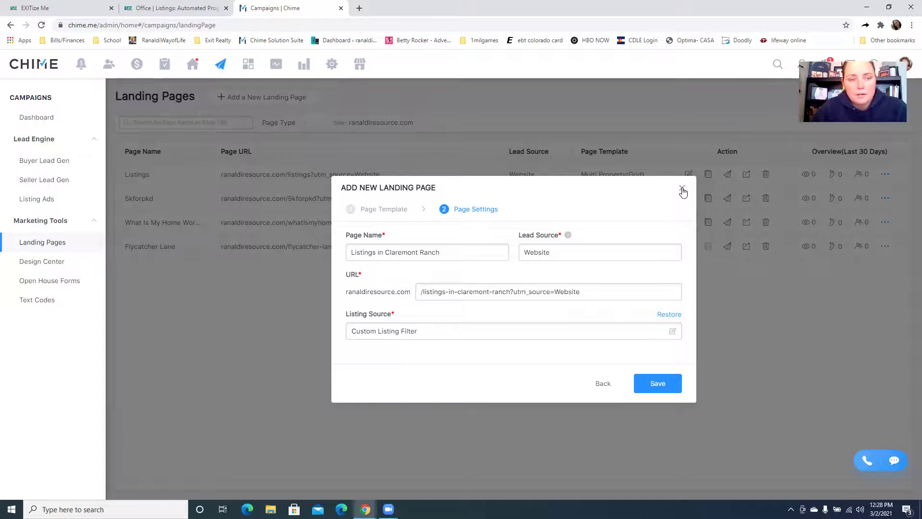
{"action": "left_click", "coordinate": [654, 385]}
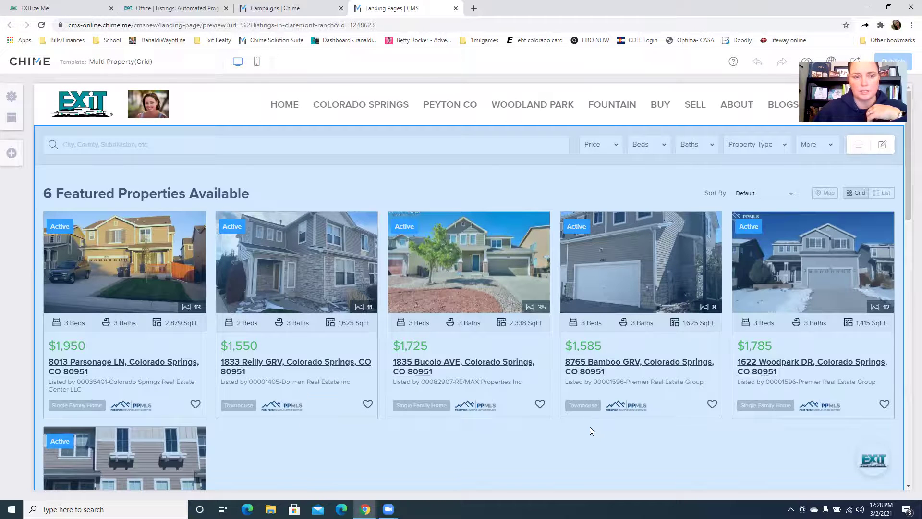
Review the featured properties and footer in the landing page preview.
{"action": "scroll", "coordinate": [590, 426], "scroll_direction": "down", "scroll_amount": 9}
{"action": "scroll", "coordinate": [590, 427], "scroll_direction": "up", "scroll_amount": 4}
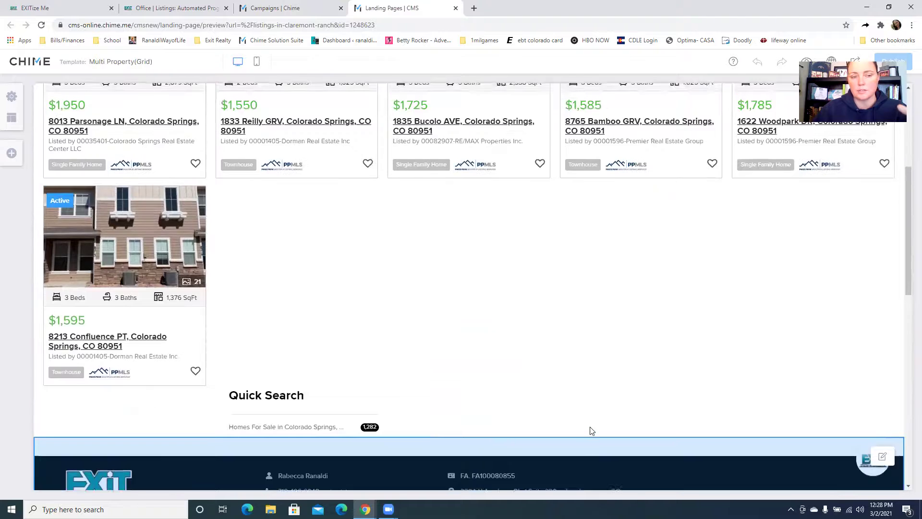
{"action": "scroll", "coordinate": [592, 431], "scroll_direction": "up", "scroll_amount": 5}
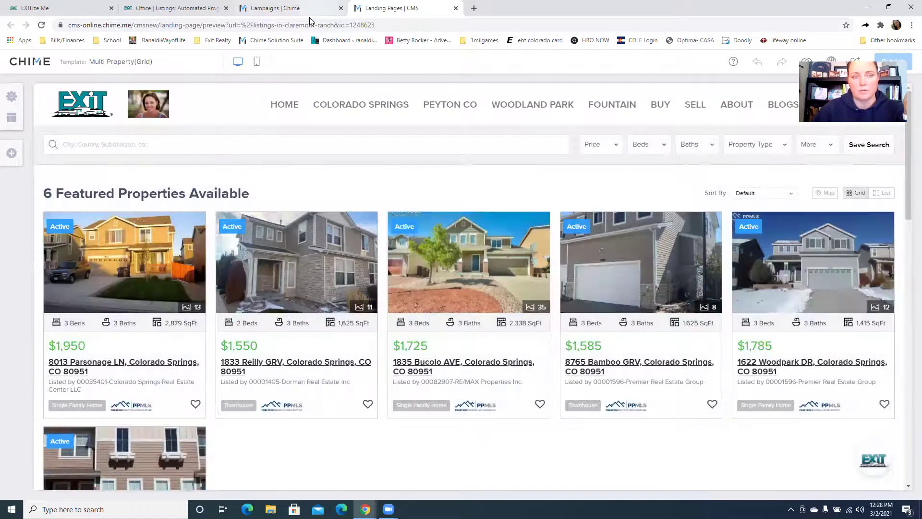
Return to the landing pages list and open the live Claremont Ranch listings page.
{"action": "left_click", "coordinate": [263, 14]}
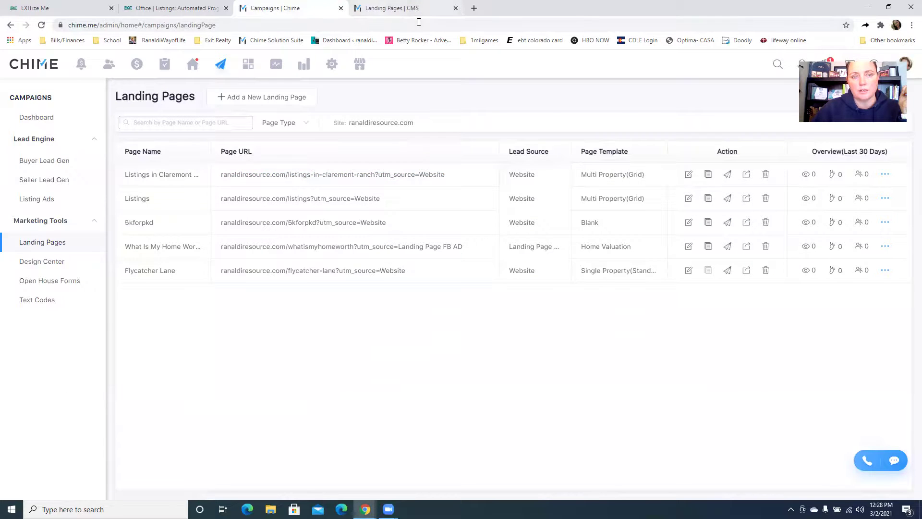
{"action": "left_click", "coordinate": [384, 9]}
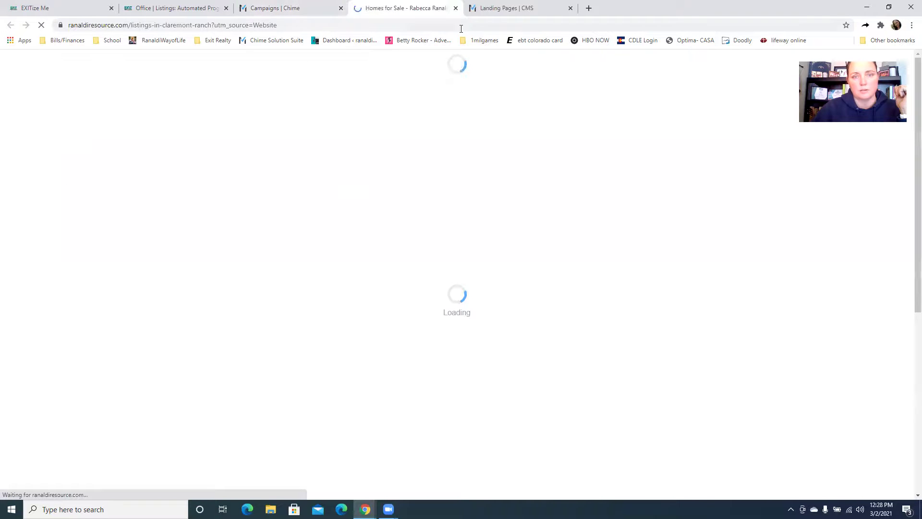
{"action": "left_click", "coordinate": [548, 16]}
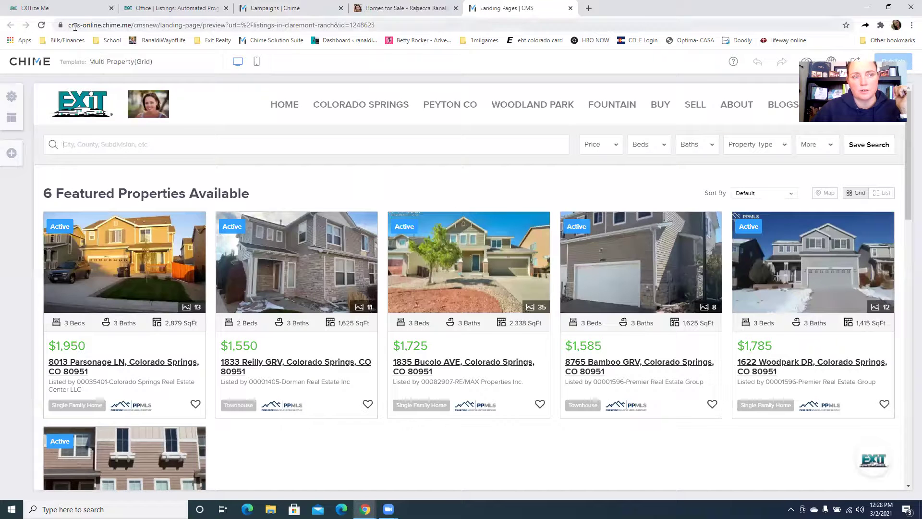
{"action": "left_click", "coordinate": [389, 17]}
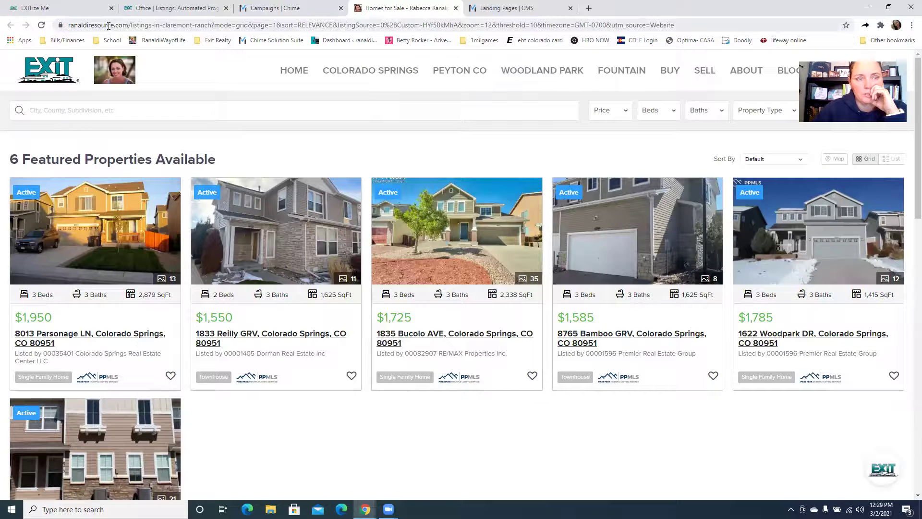
Copy the full web address of the live Claremont Ranch page.
{"action": "left_click", "coordinate": [144, 25]}
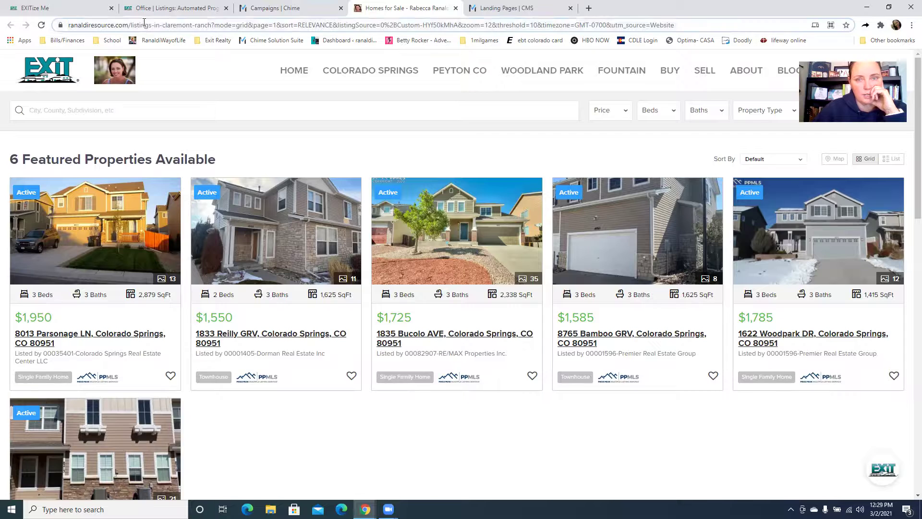
{"action": "right_click", "coordinate": [335, 25]}
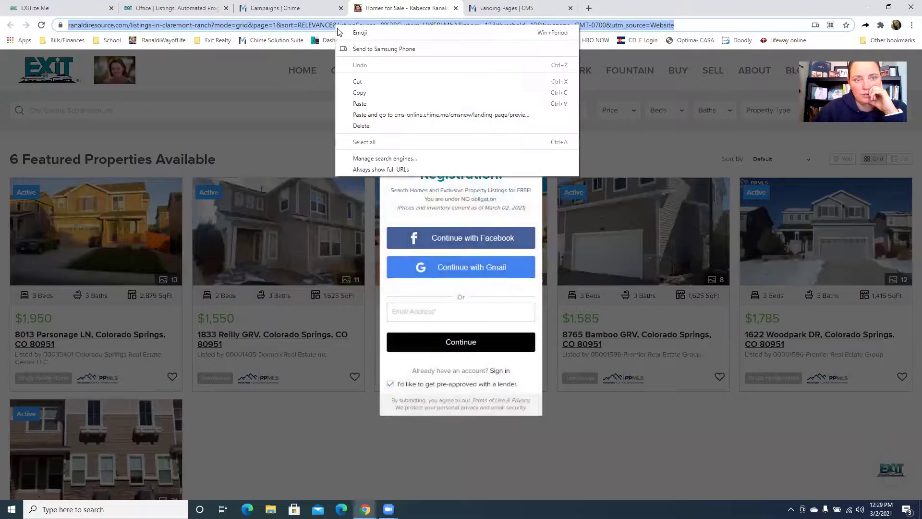
{"action": "left_click", "coordinate": [378, 95]}
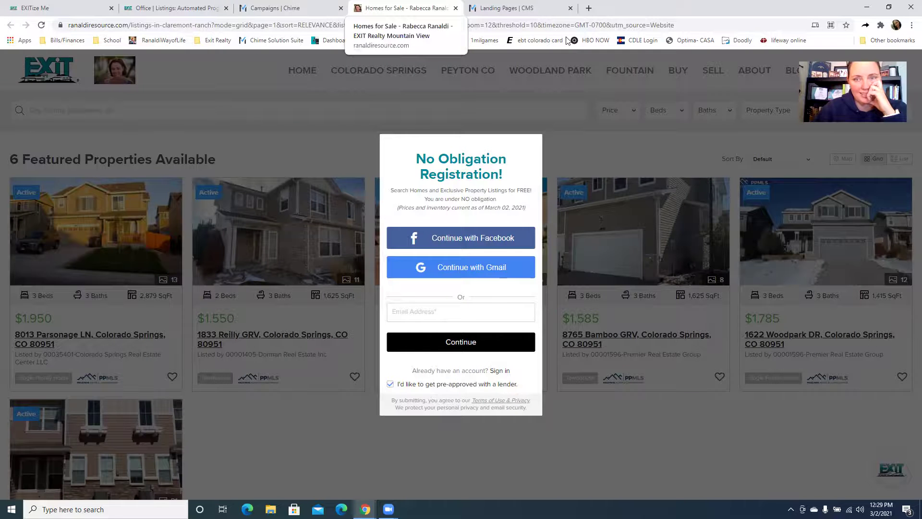
{"action": "left_click", "coordinate": [738, 20]}
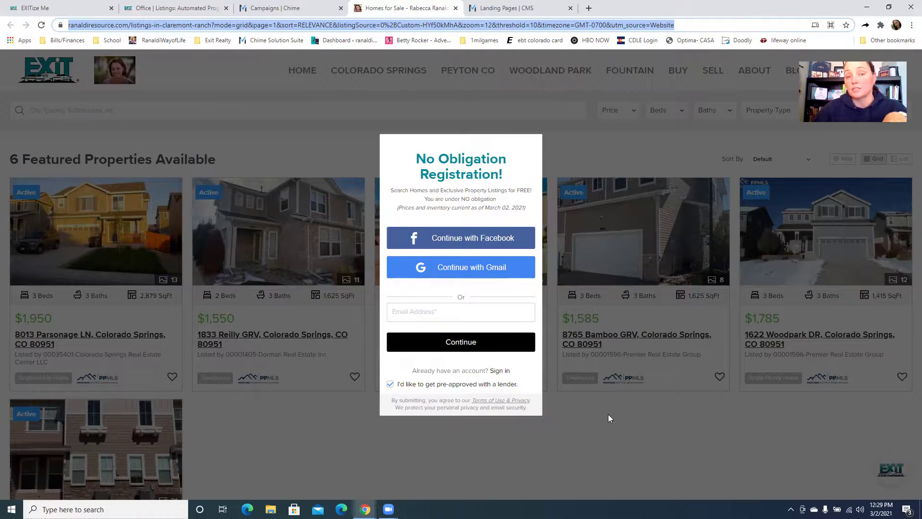
Compare the landing page editor with the live page and the landing pages list, ending in the editor.
{"action": "left_click", "coordinate": [528, 8]}
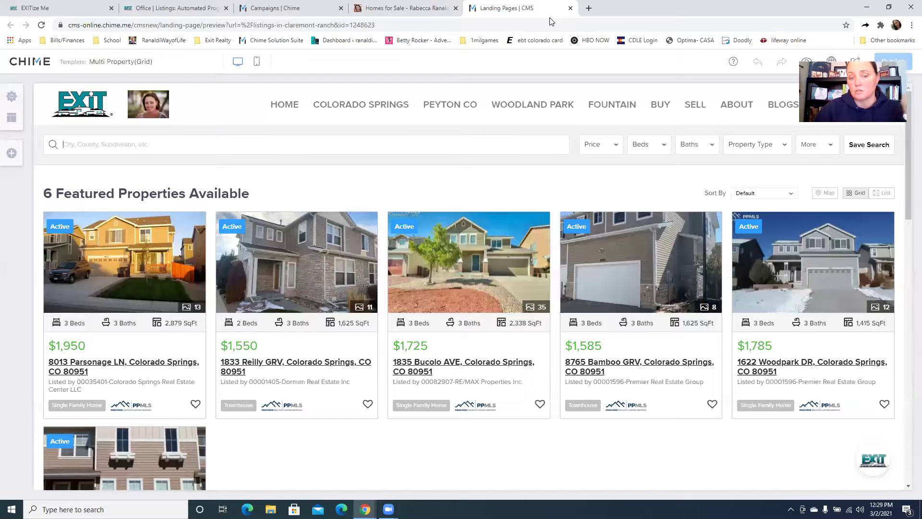
{"action": "mouse_move", "coordinate": [647, 262]}
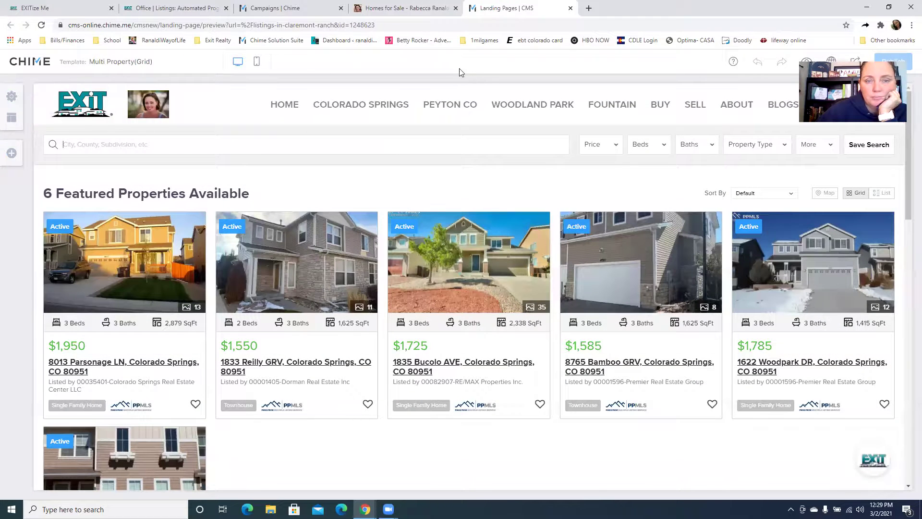
{"action": "key", "text": "ctrl+shift+Tab"}
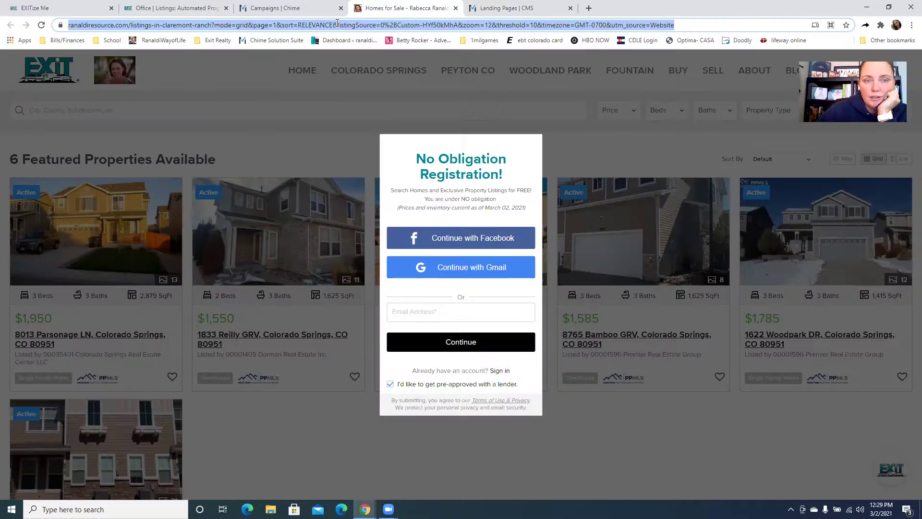
{"action": "key", "text": "ctrl+shift+Tab"}
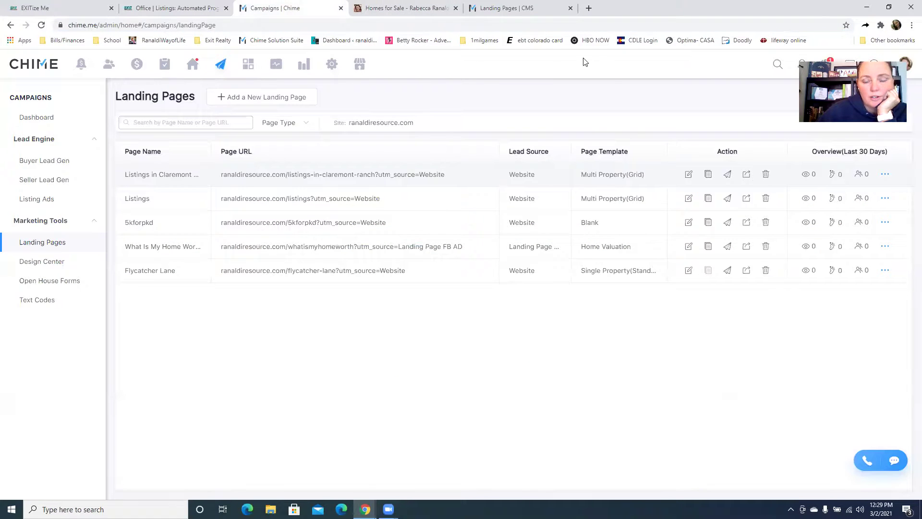
{"action": "left_click", "coordinate": [457, 17]}
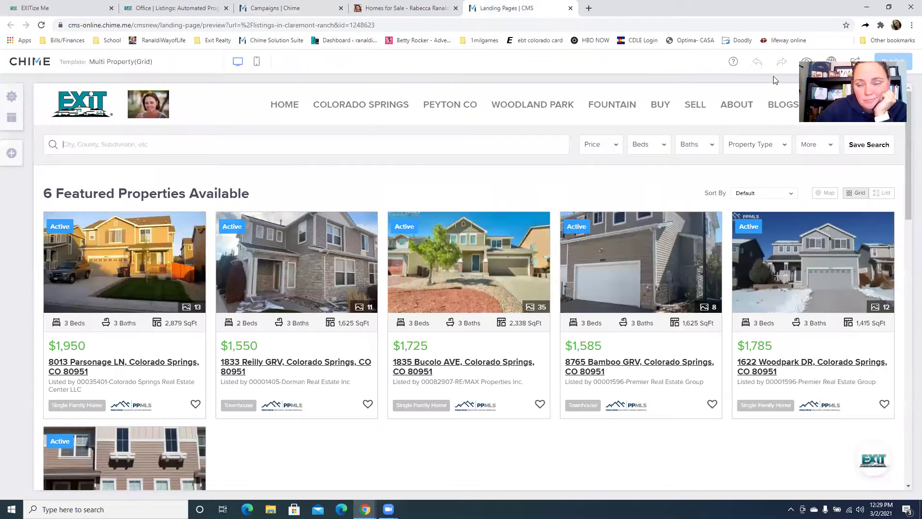